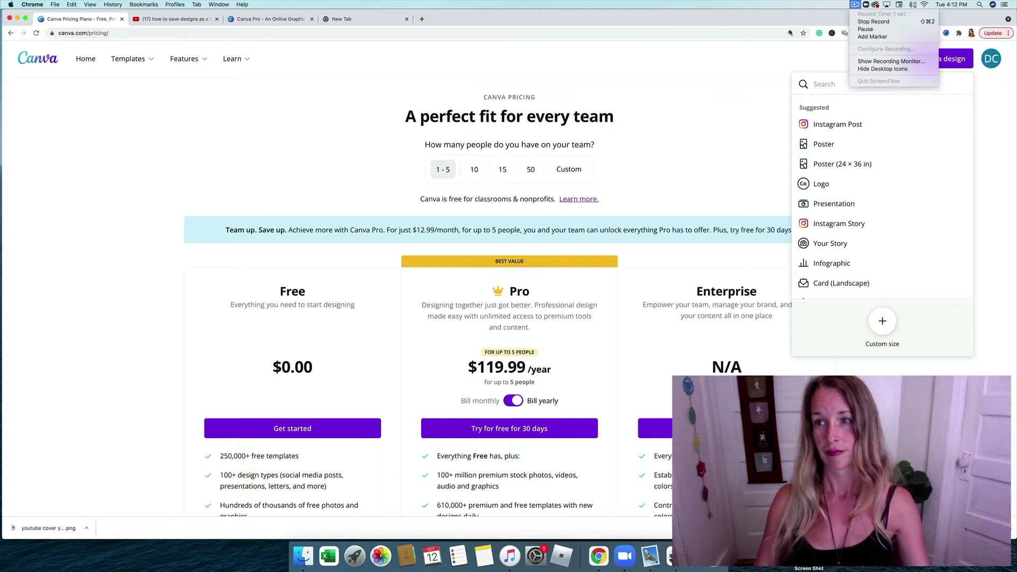
Switch the Pro plan to monthly billing so it shows $12.99/month.
click(757, 44)
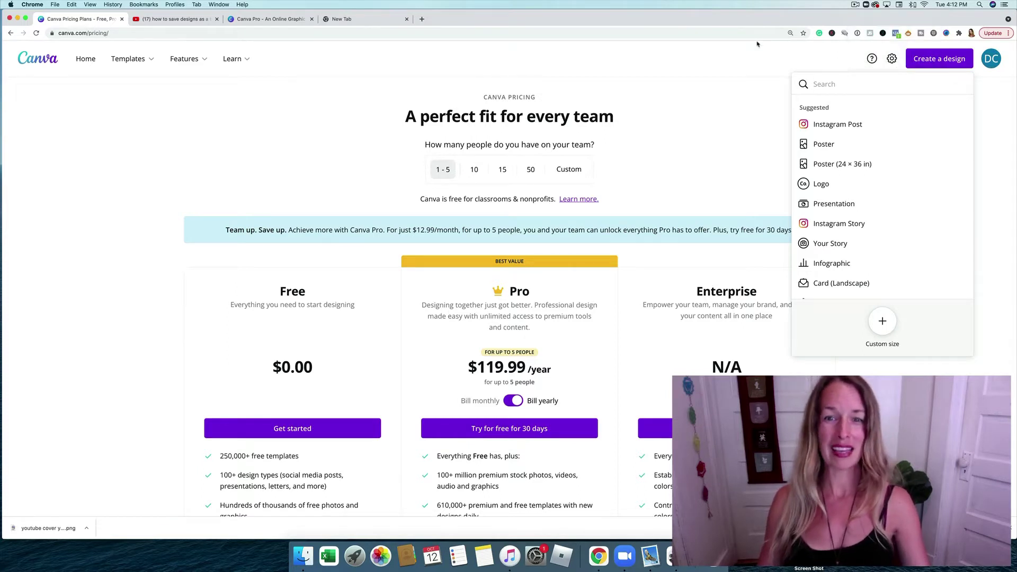
scroll(744, 60, down, 1)
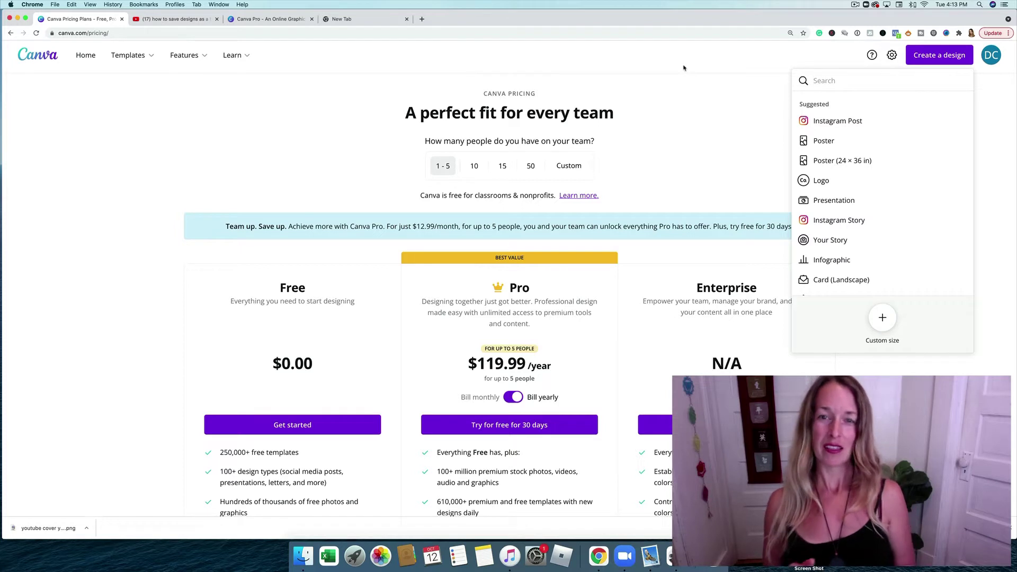
click(937, 55)
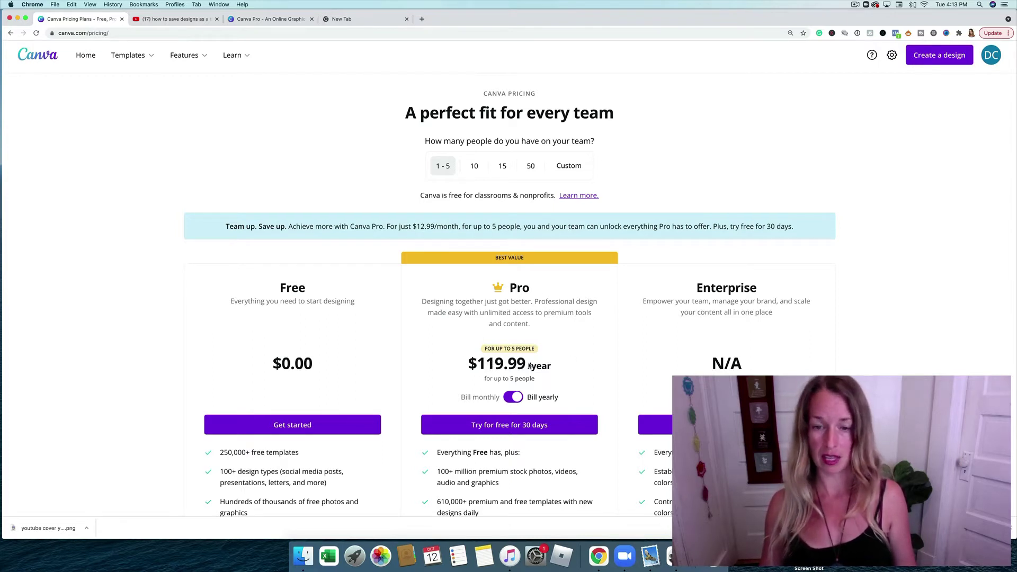
click(507, 398)
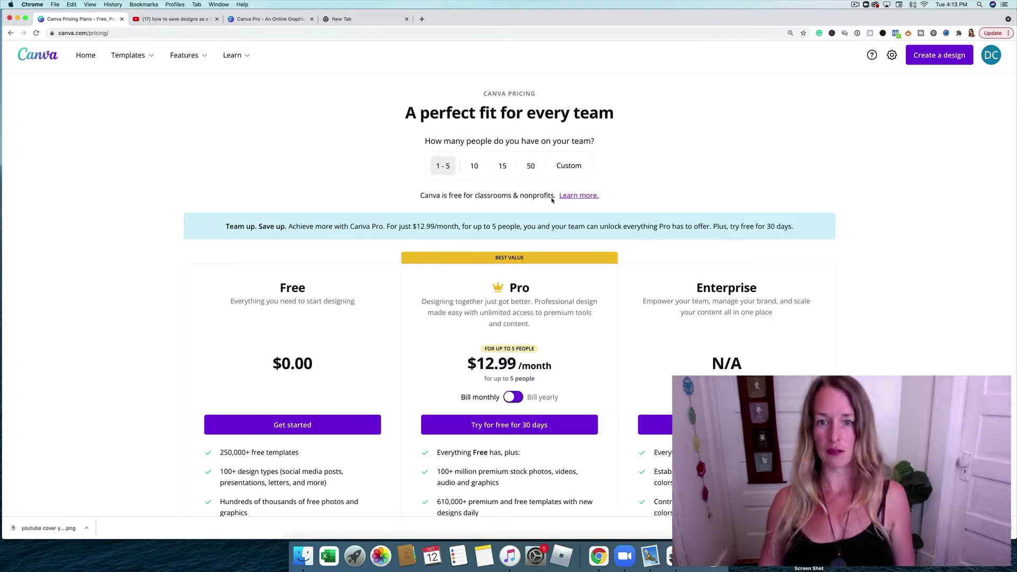
Start a new Poster design and scroll through the poster templates.
click(925, 58)
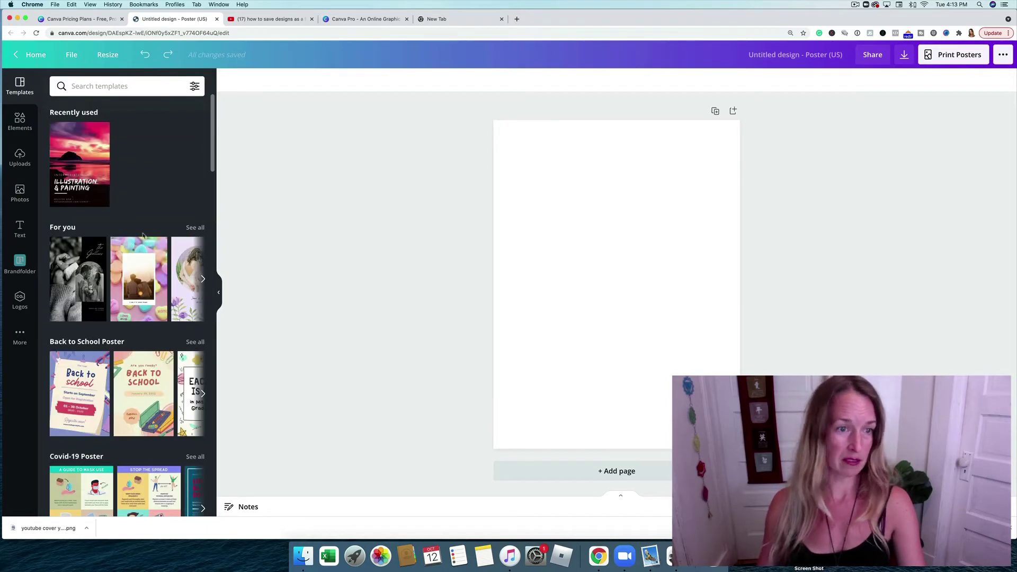
scroll(143, 236, down, 5)
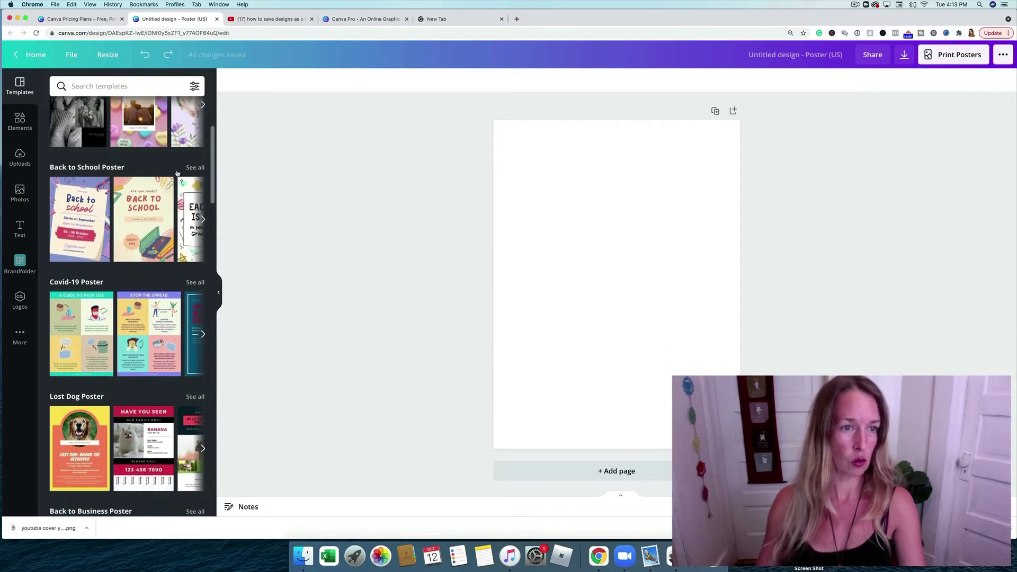
scroll(122, 270, down, 10)
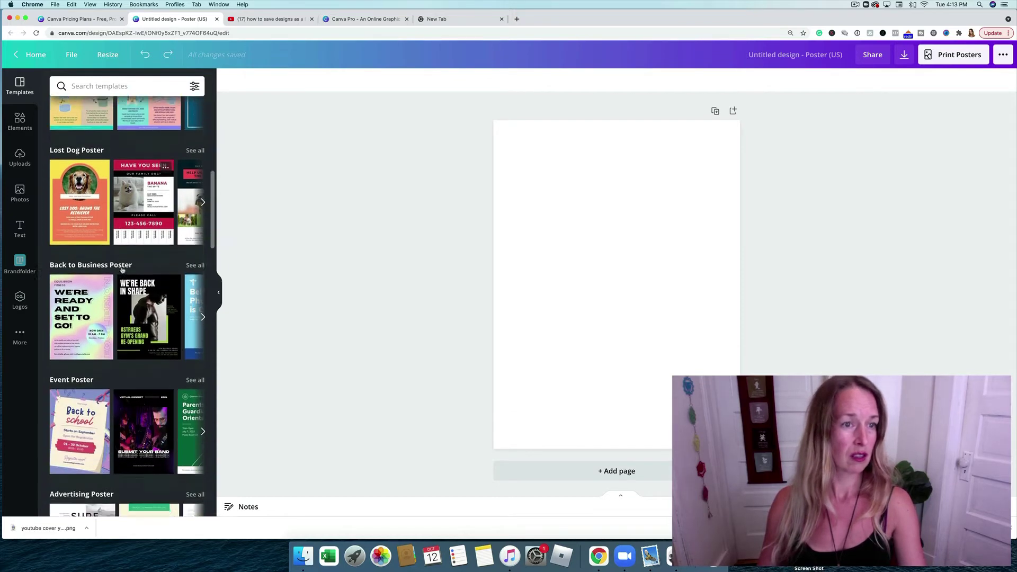
scroll(122, 270, down, 15)
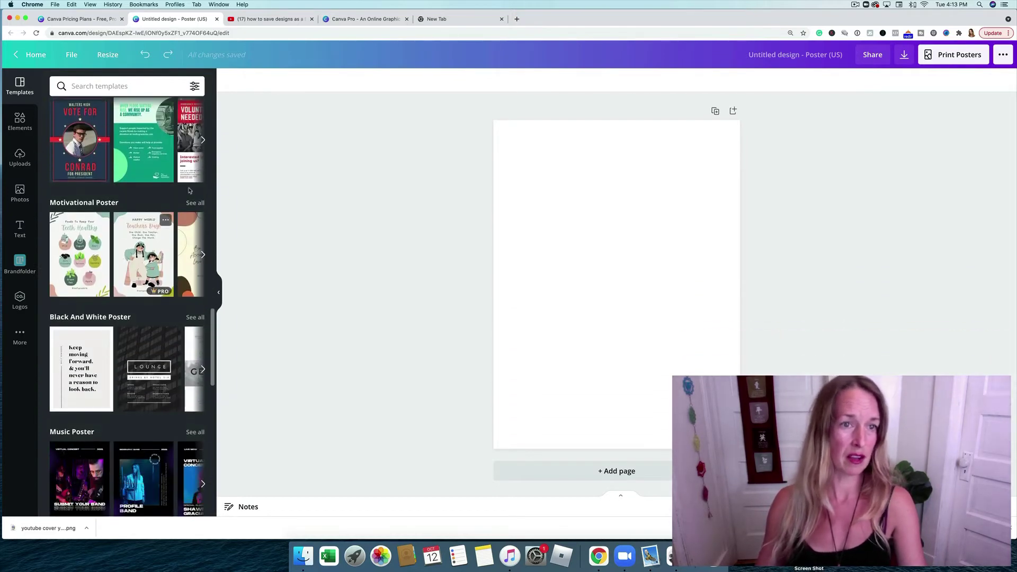
Expand the Campaign and Motivational Poster templates, then collapse and reopen the Templates panel.
click(203, 140)
click(203, 254)
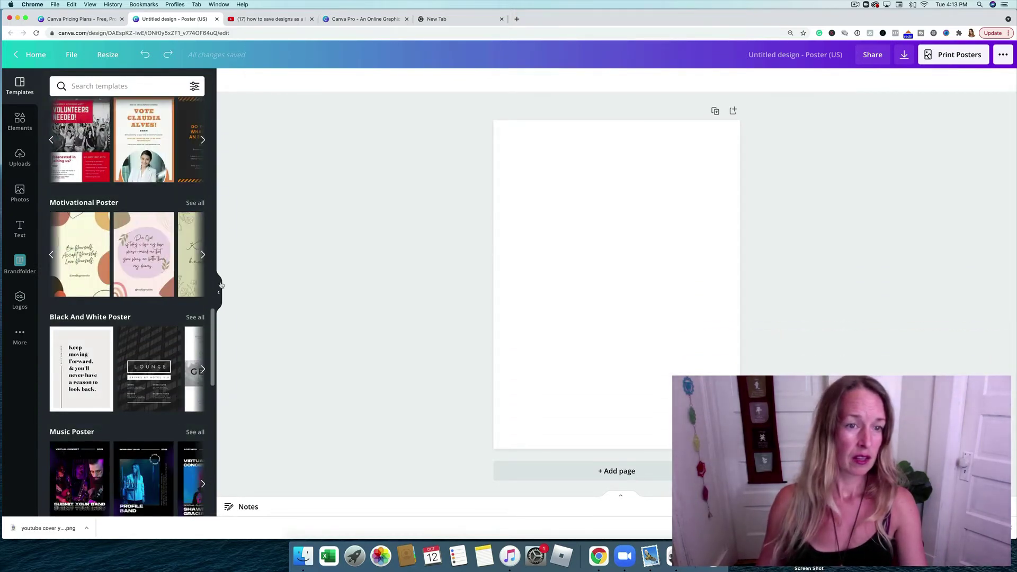
click(218, 293)
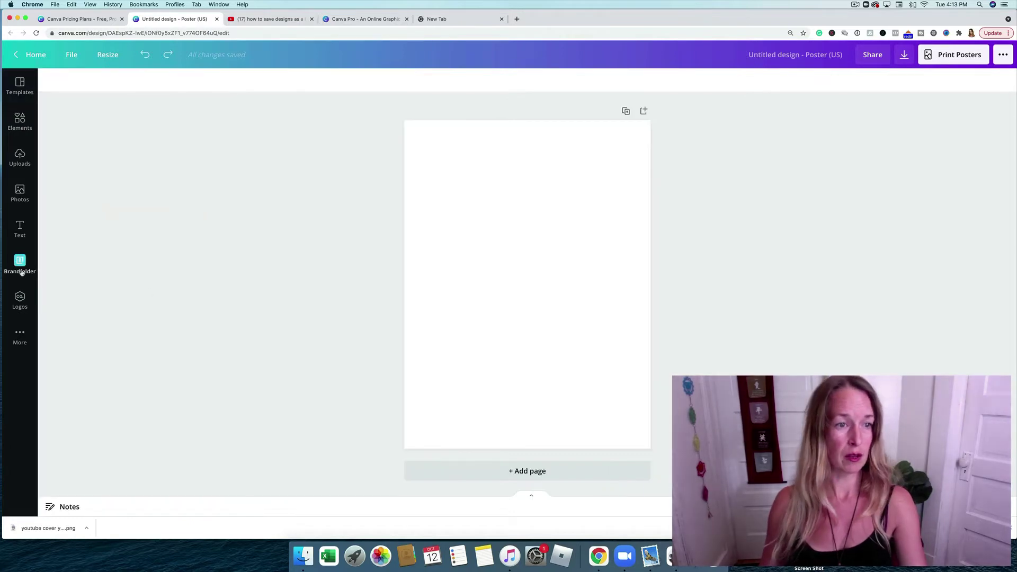
click(20, 85)
Apply the Volunteers Needed! template and drag its red headline block left, mostly off the poster.
click(71, 163)
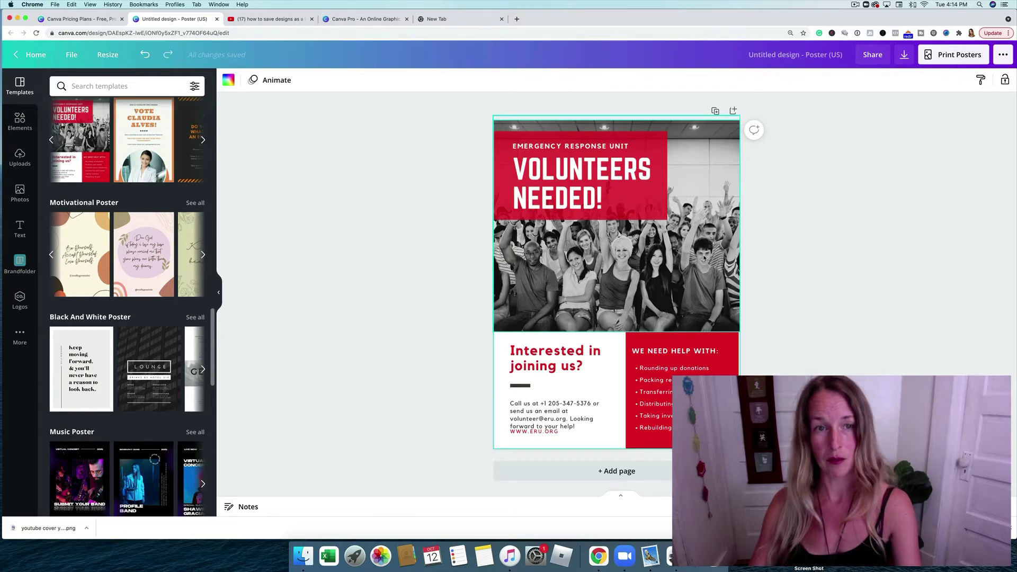
click(705, 260)
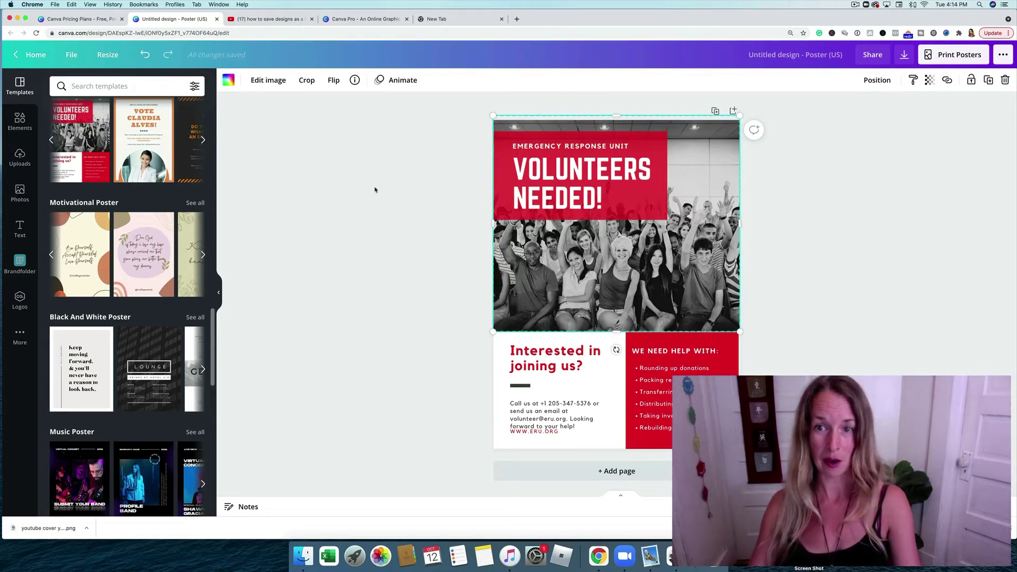
click(630, 151)
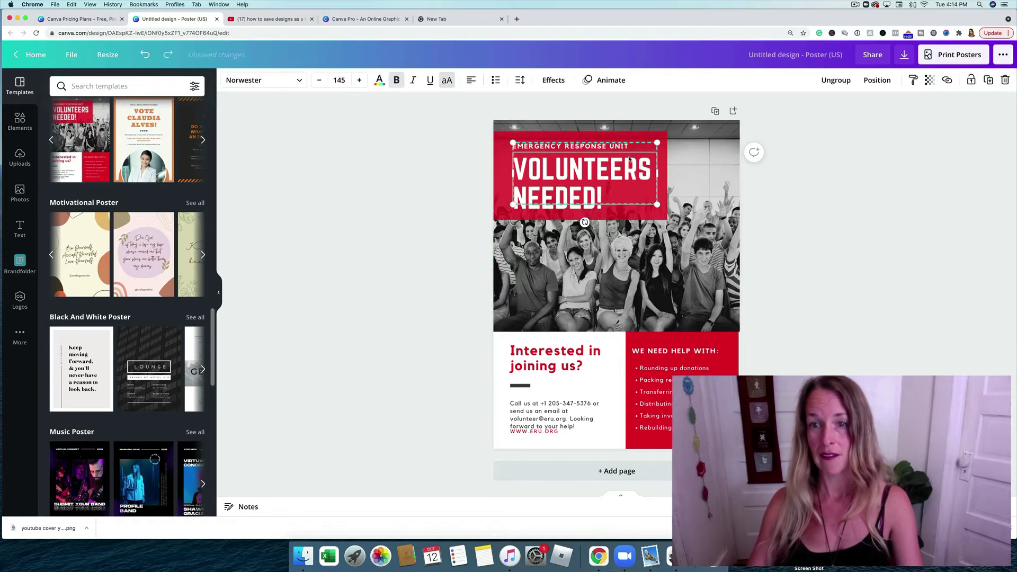
drag(639, 176, 525, 190)
click(615, 254)
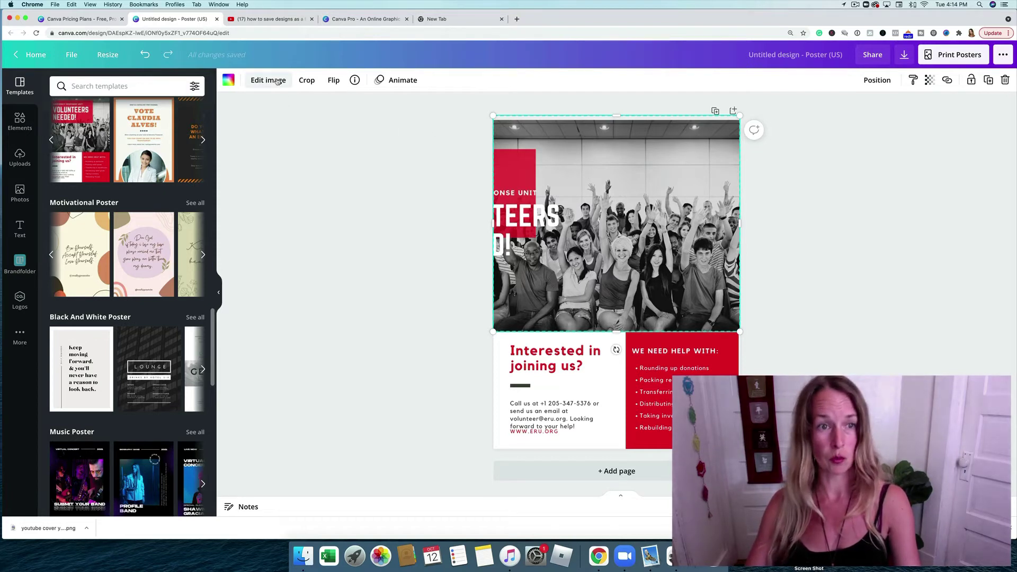
Apply Background Remover to the crowd photo, keeping only the people.
click(270, 80)
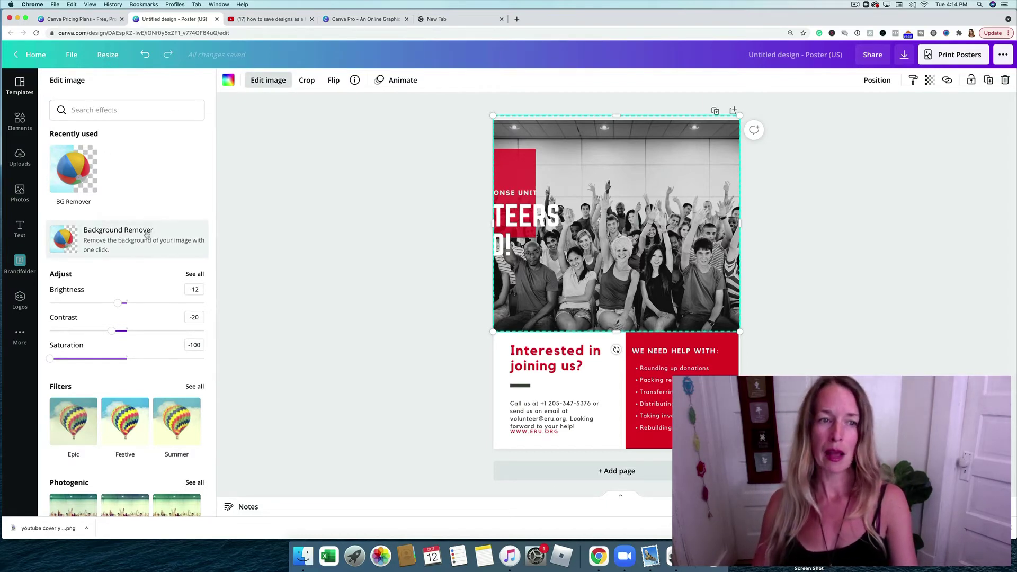
click(118, 235)
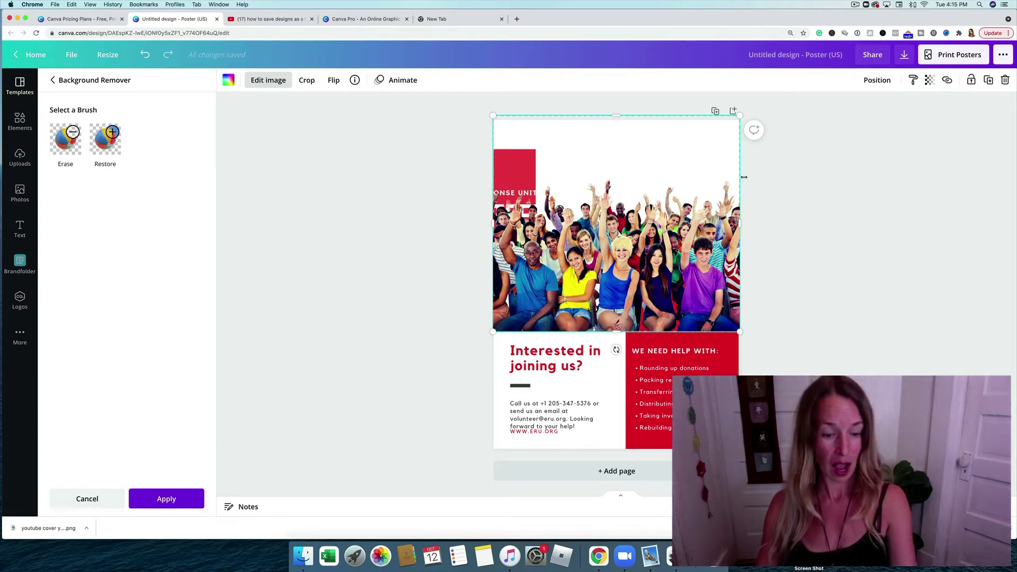
click(807, 197)
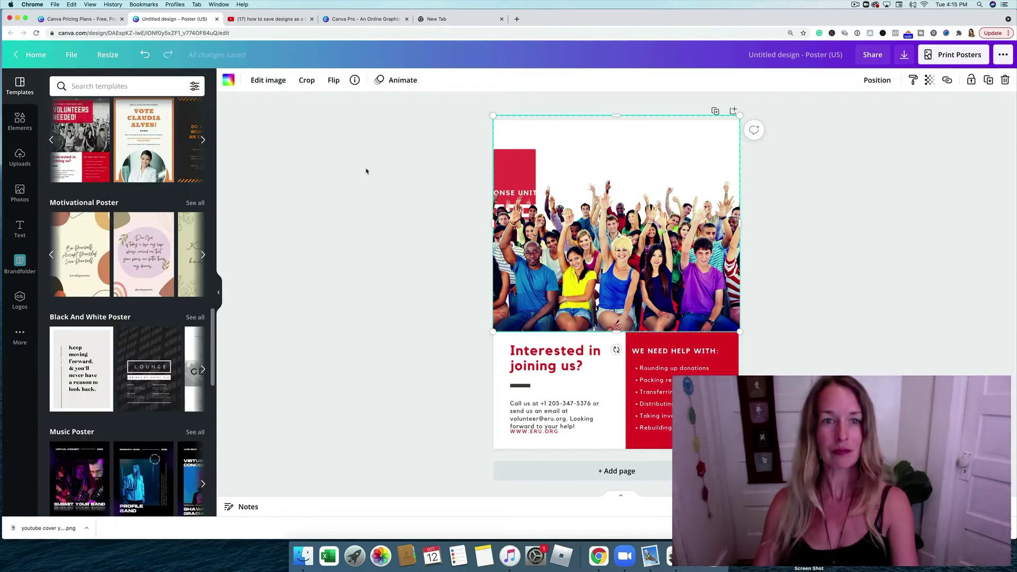
Copy and resize the poster to the 18 × 24 in custom size and Facebook Post.
click(348, 170)
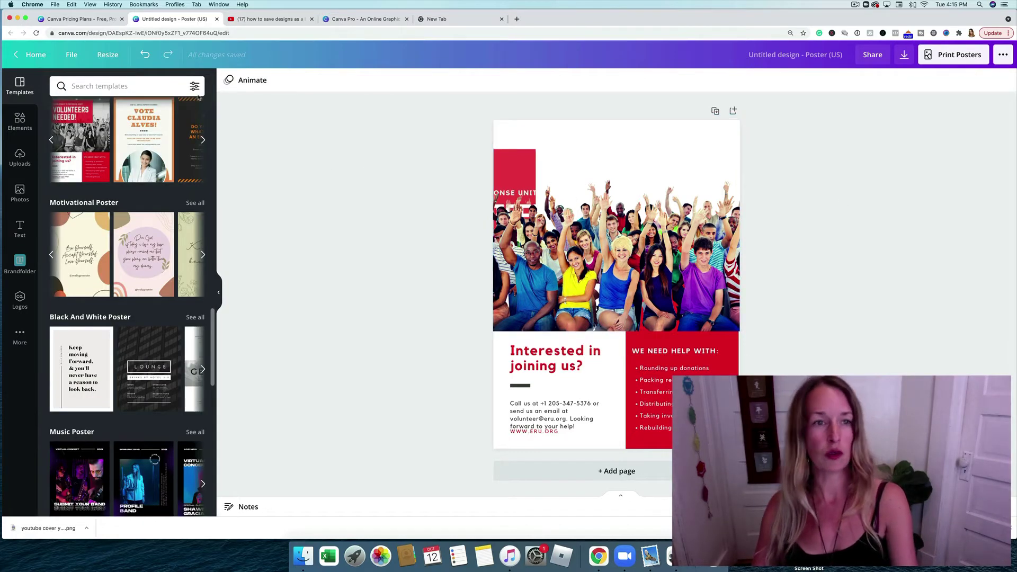
click(108, 54)
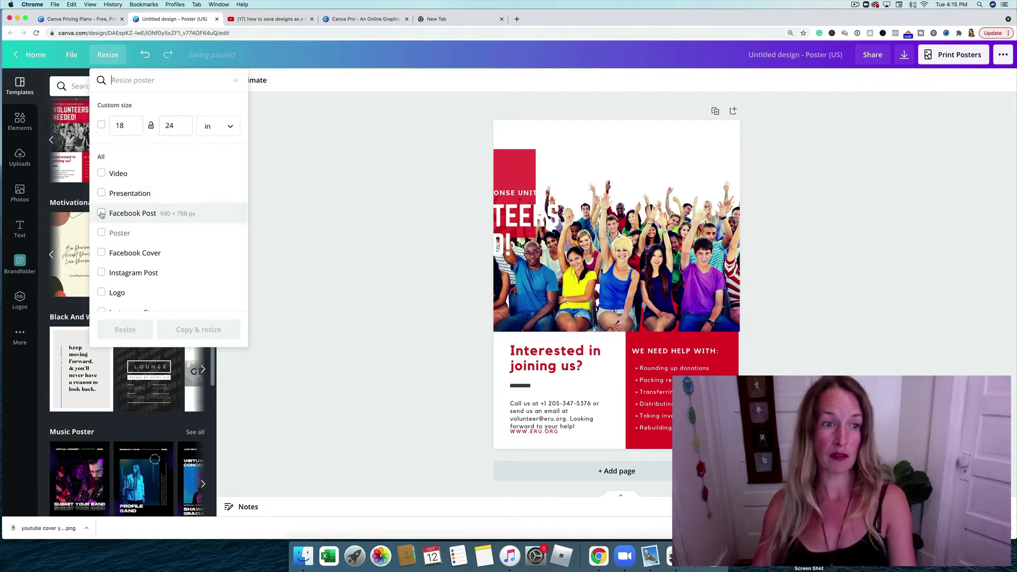
click(101, 125)
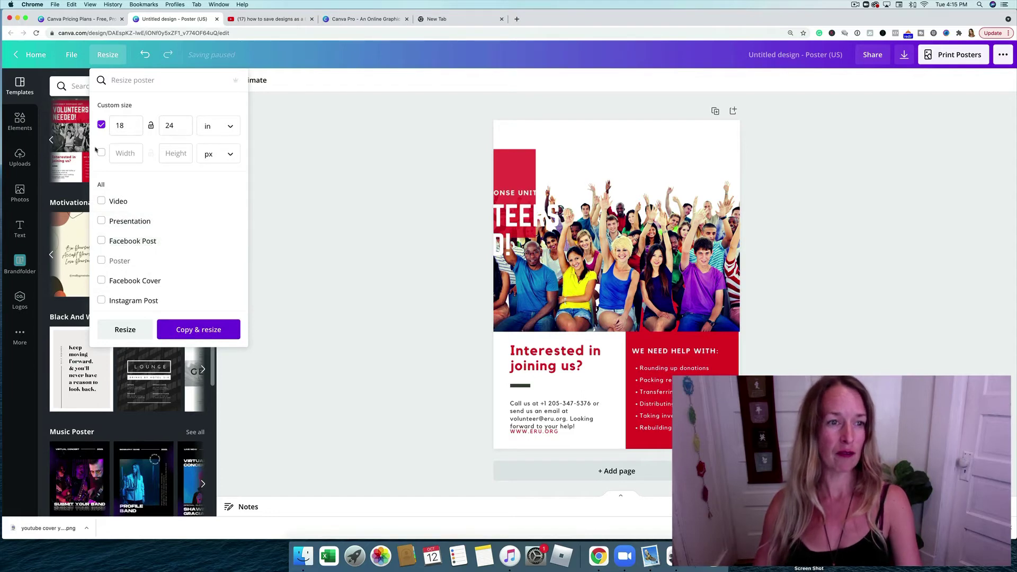
click(102, 242)
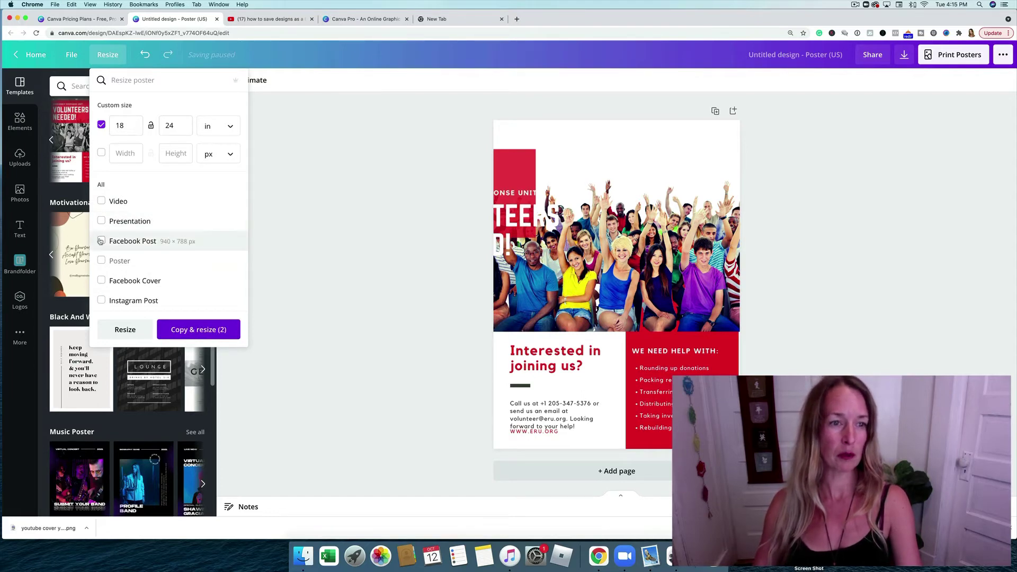
click(198, 330)
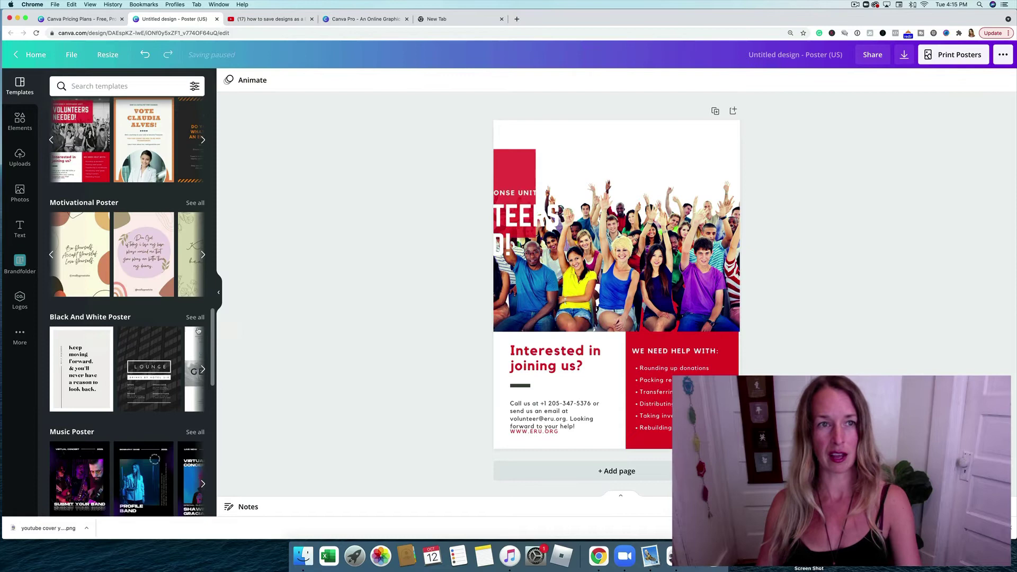
Make a Facebook Post-sized copy of the poster design.
click(108, 56)
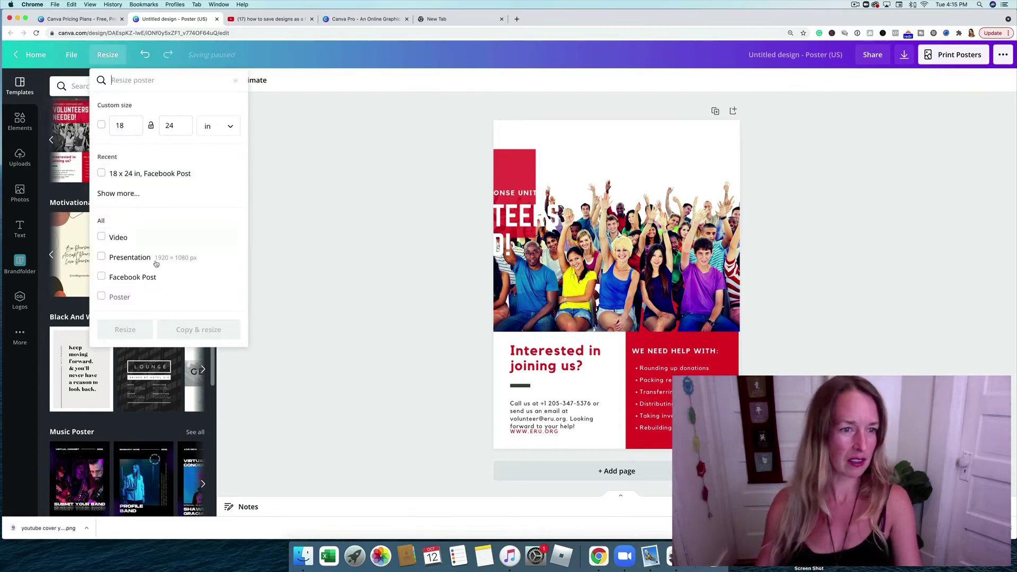
click(102, 278)
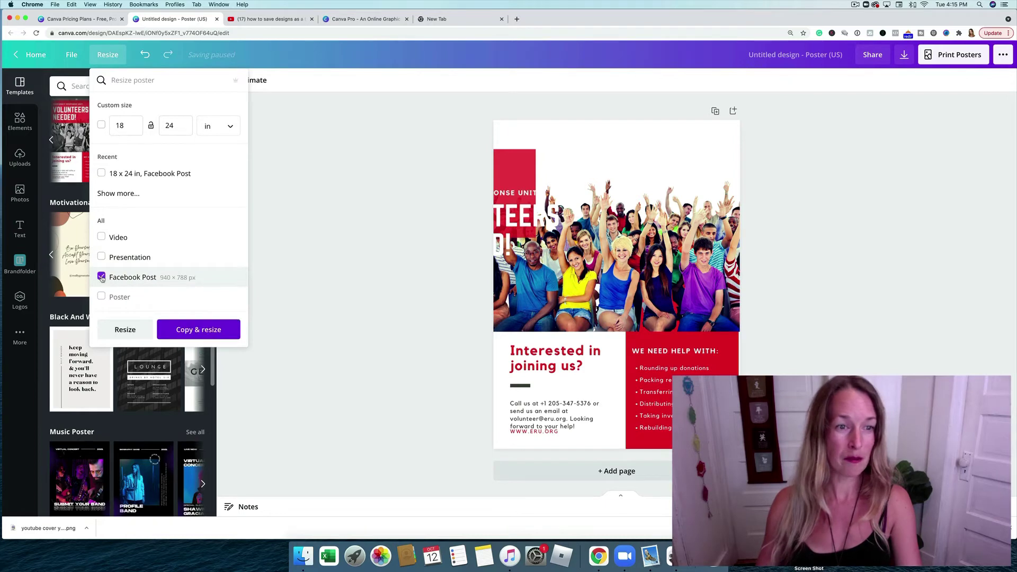
click(196, 330)
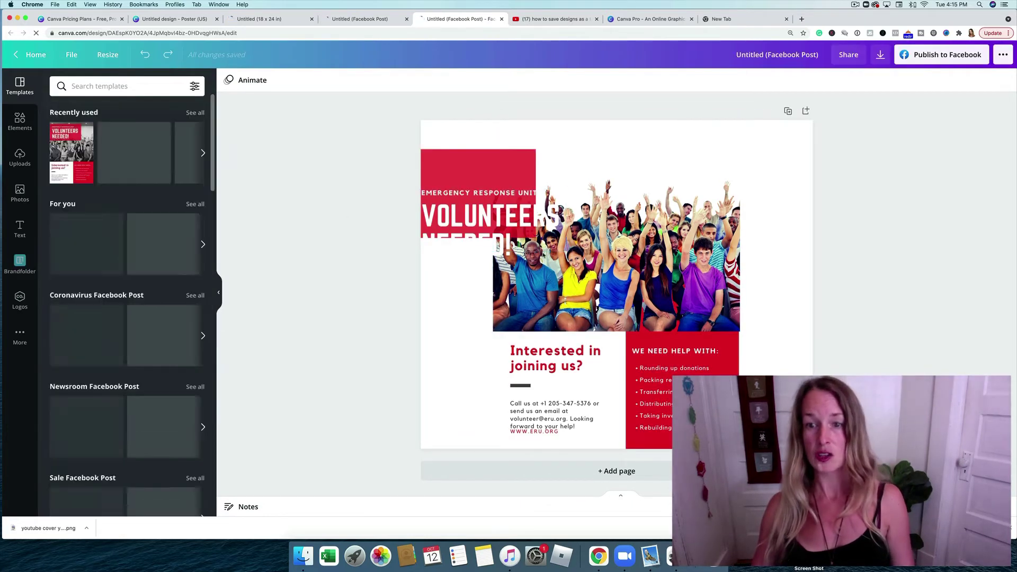
Move the crowd photo and red rectangle up, and shrink the headline to fit the red box.
click(614, 290)
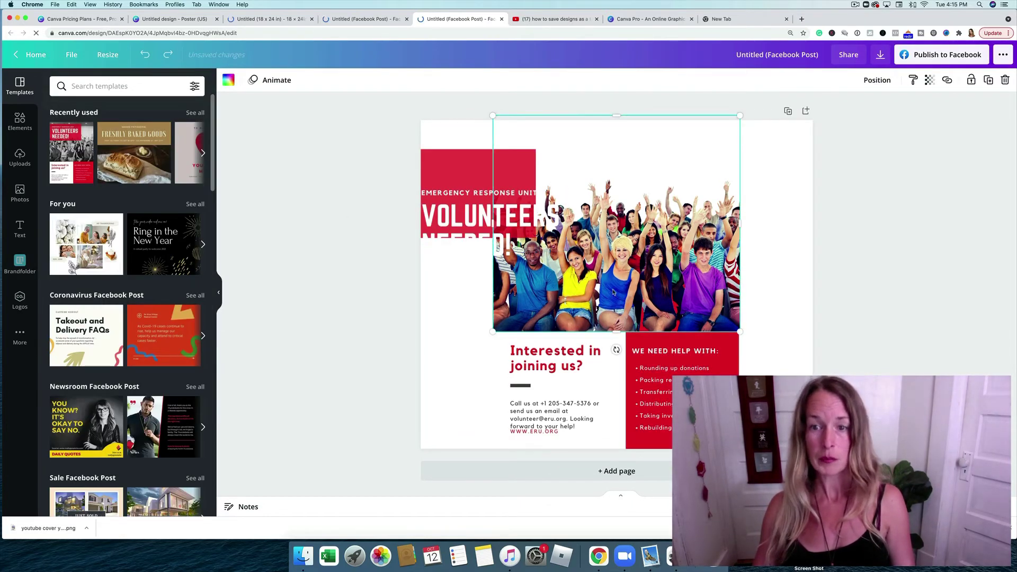
drag(614, 293, 629, 307)
drag(450, 160, 448, 133)
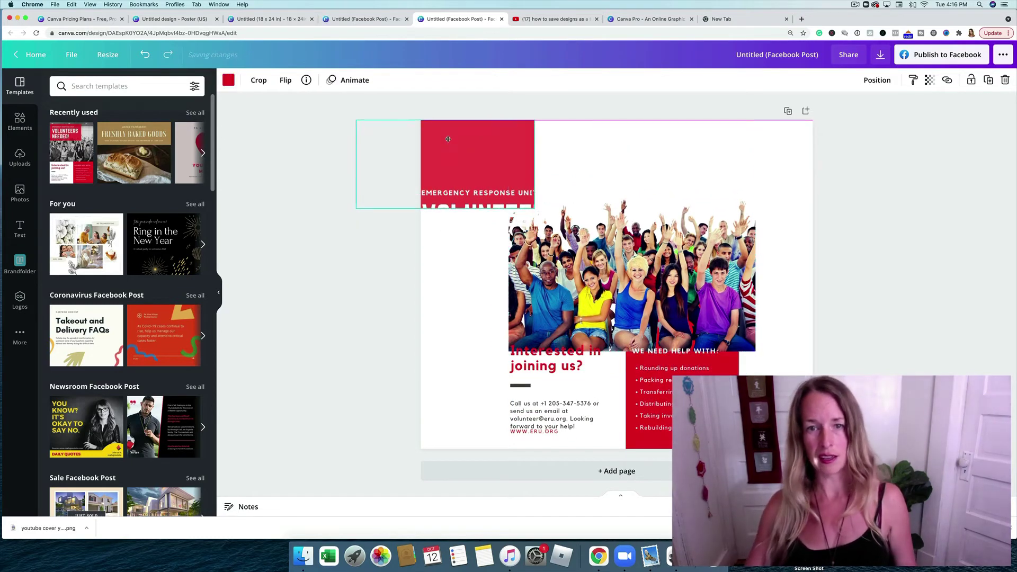
click(468, 196)
drag(464, 191, 465, 130)
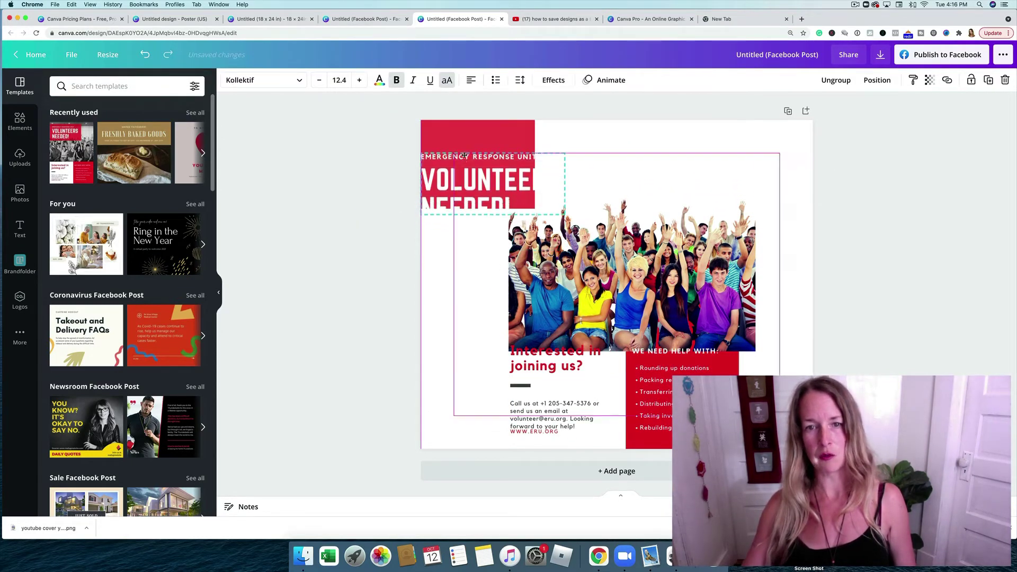
drag(567, 210, 520, 184)
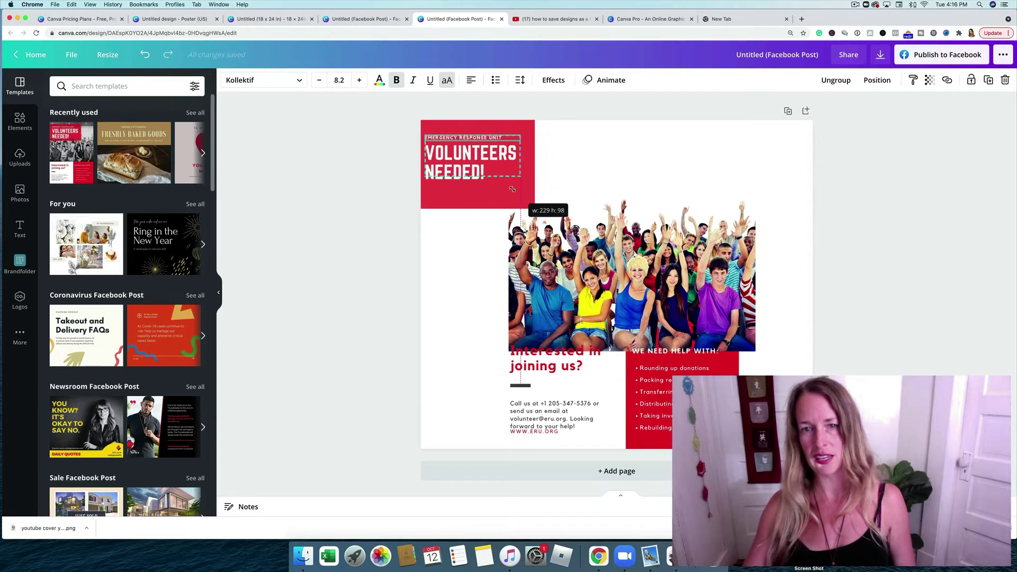
click(673, 170)
Stretch the crowd photo across the post width and send it behind the red box.
drag(509, 352, 421, 402)
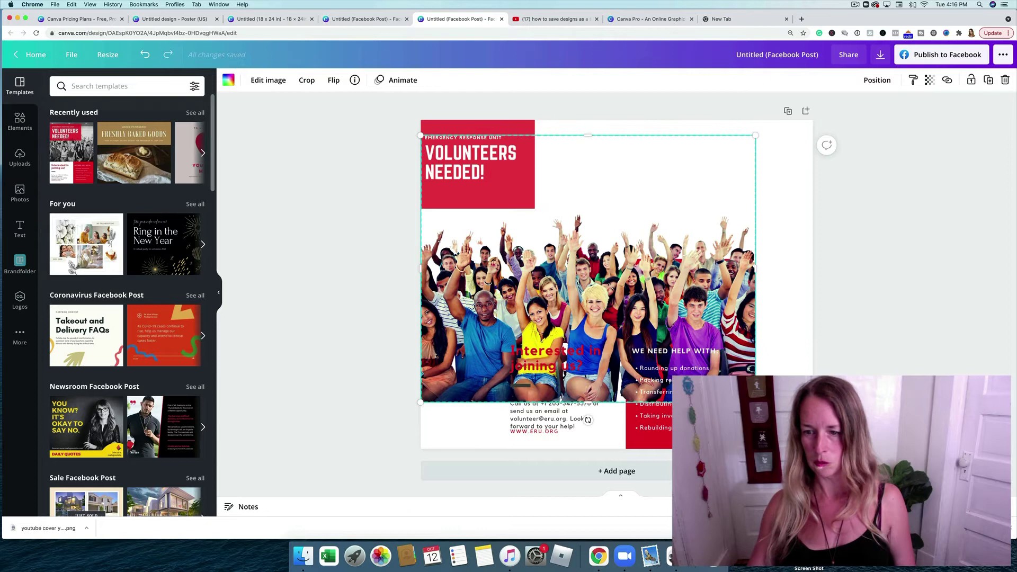
drag(756, 402, 827, 451)
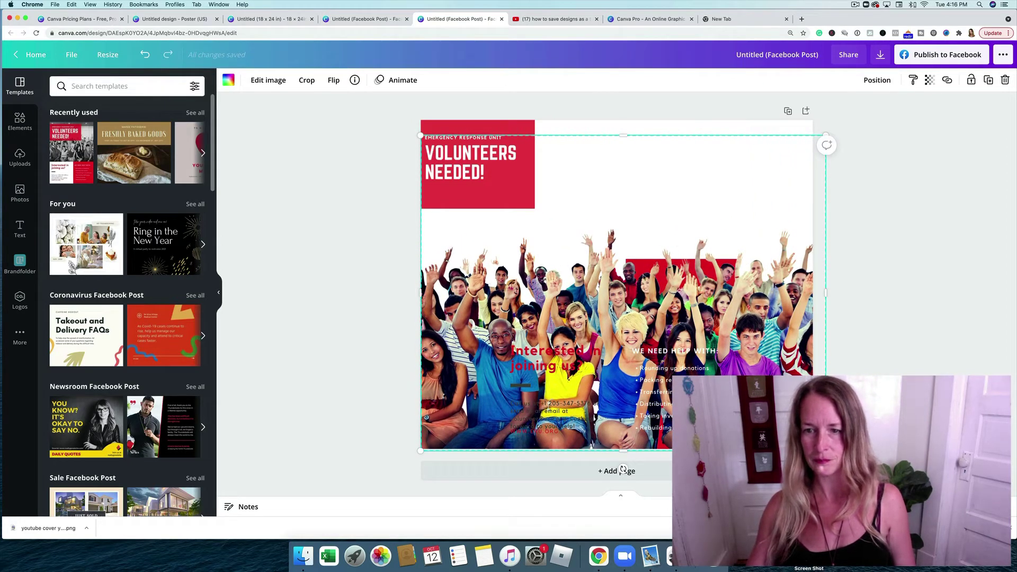
click(878, 82)
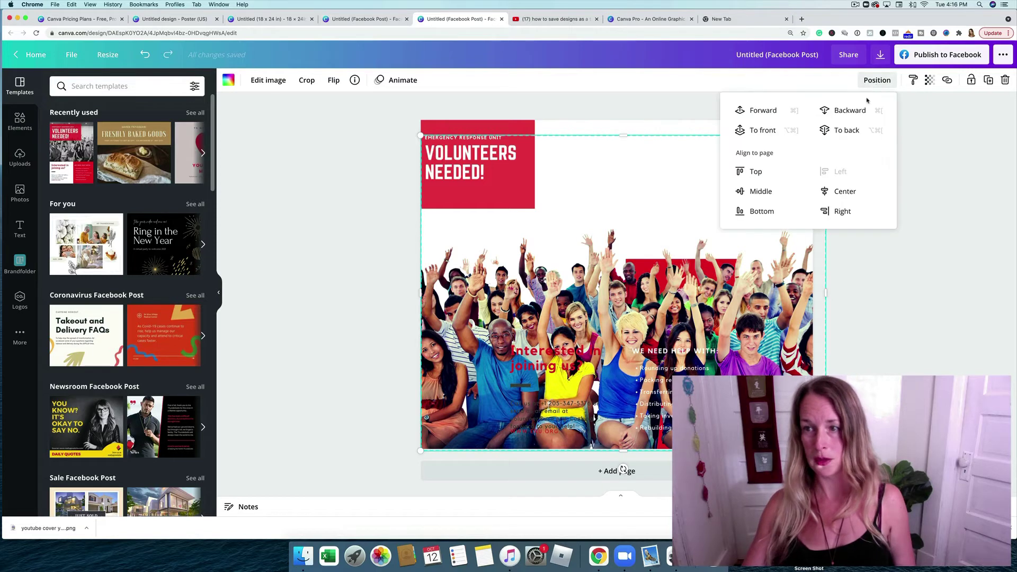
click(847, 109)
Shift the red panel right with the help list, and move 'Interested in joining us?' top-right.
click(717, 304)
drag(718, 304, 777, 301)
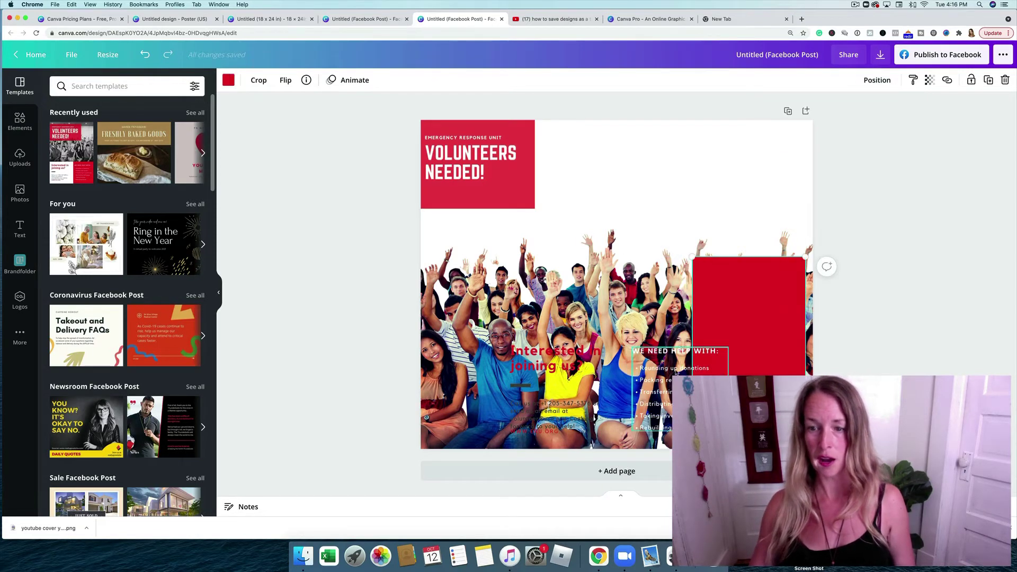
drag(679, 370, 749, 348)
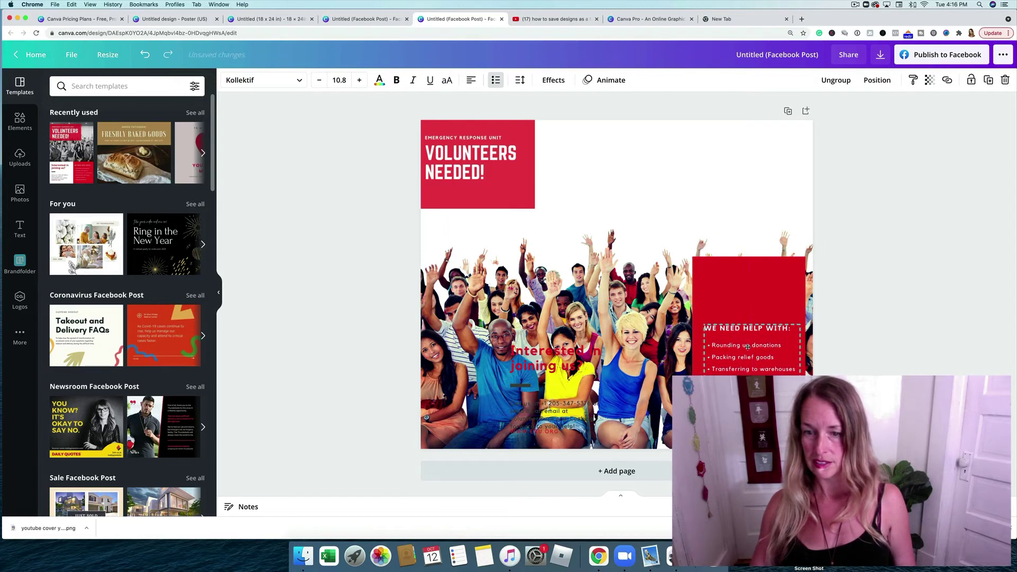
click(557, 365)
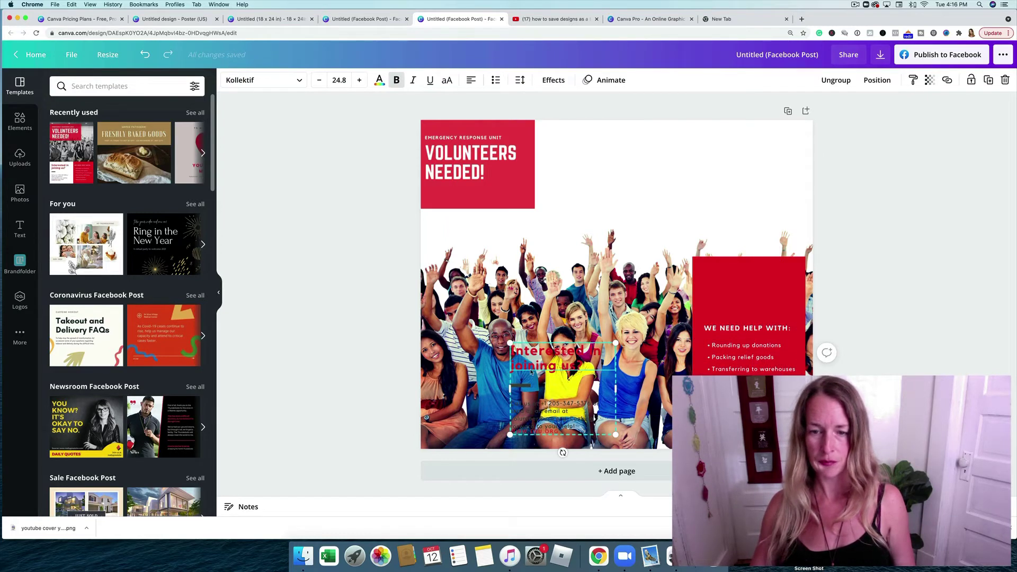
drag(552, 376, 746, 166)
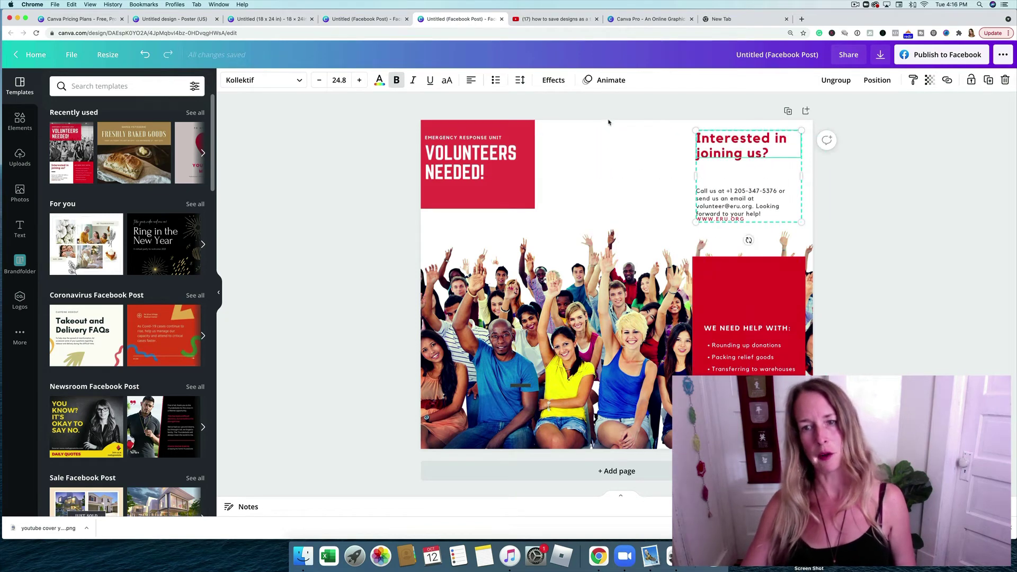
click(585, 141)
drag(356, 118, 537, 210)
click(329, 234)
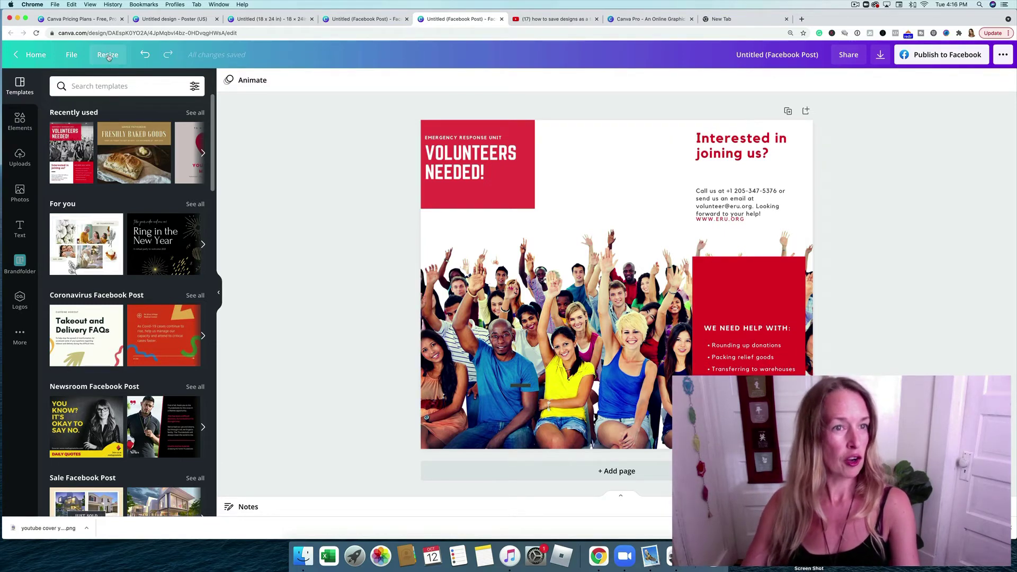
Make a custom 100 × 100 px copy of the post and clear its old title for renaming.
click(109, 59)
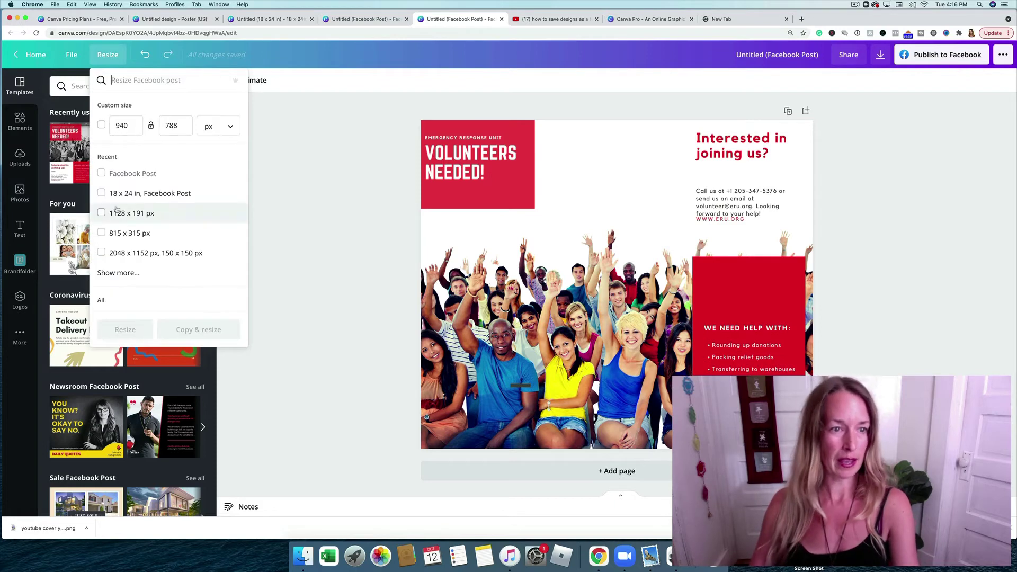
click(101, 126)
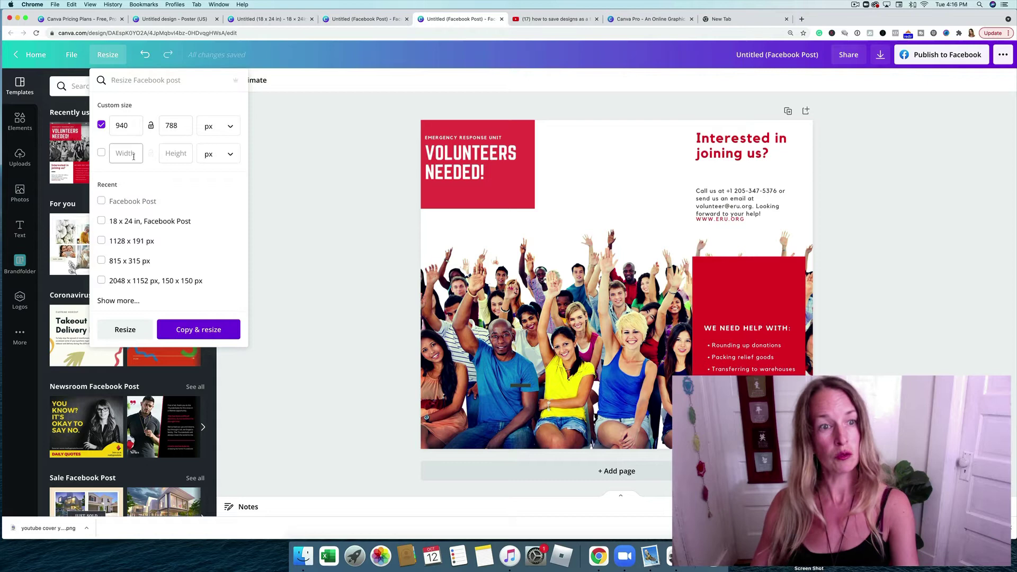
click(100, 154)
click(122, 154)
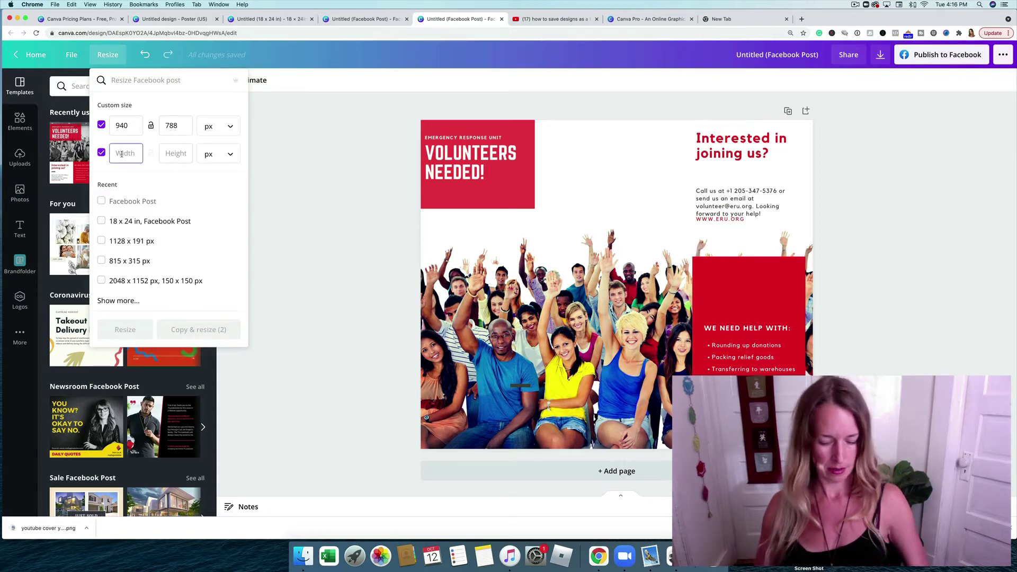
text(100)
key(Tab)
text(100)
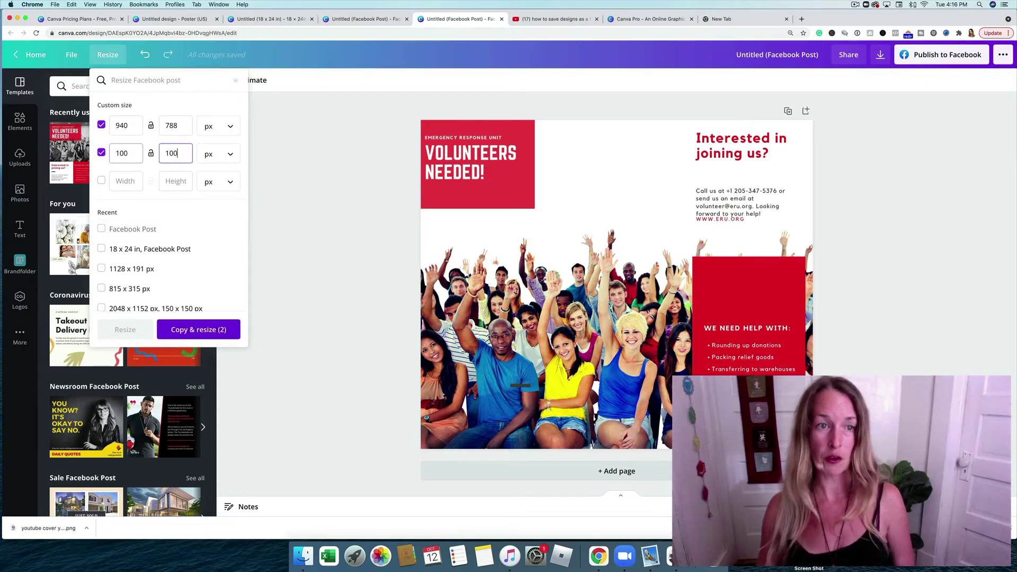
click(203, 331)
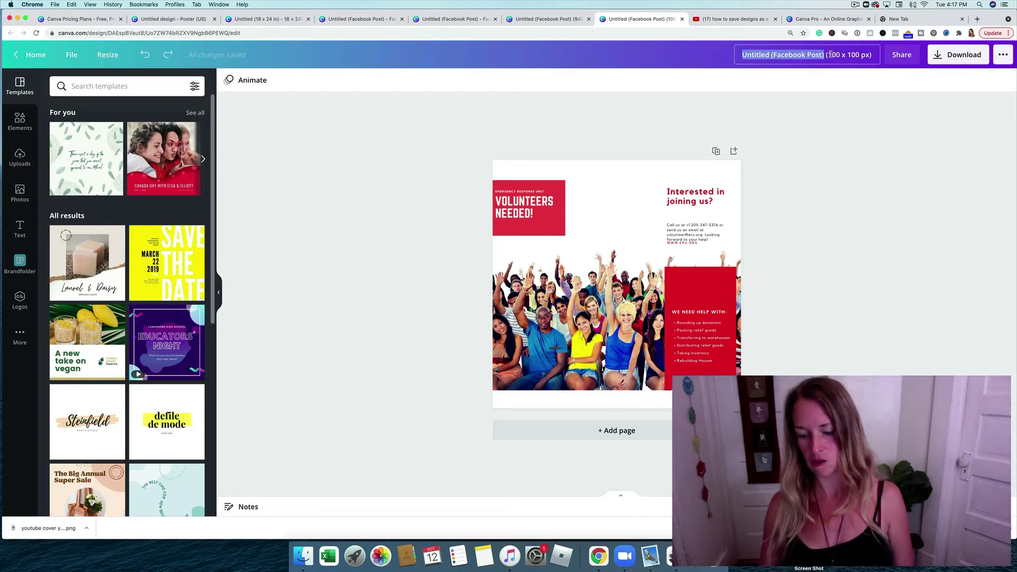
key(BackSpace)
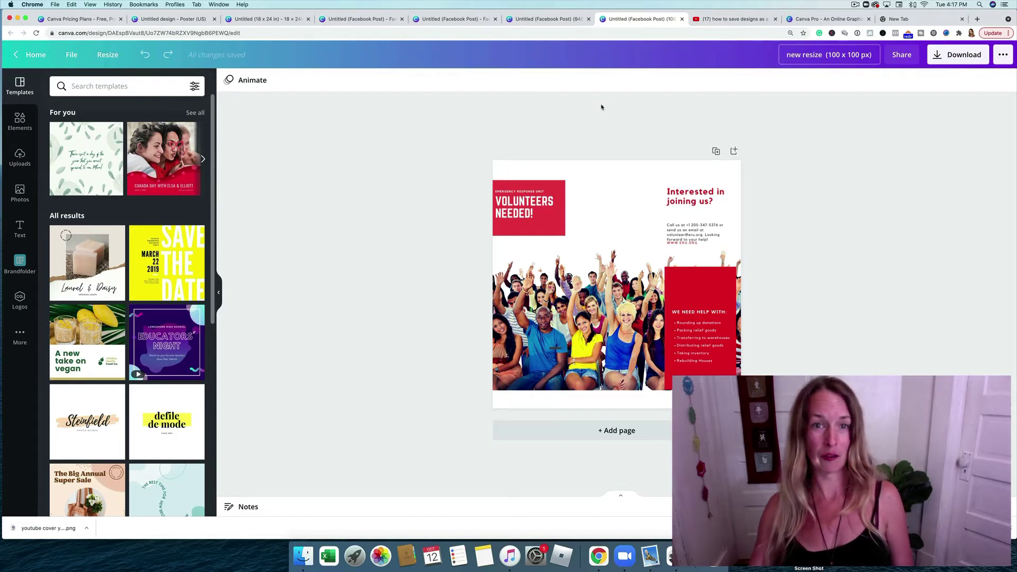
Resize the new resize design to the Logo preset, 500 × 500 px.
click(98, 56)
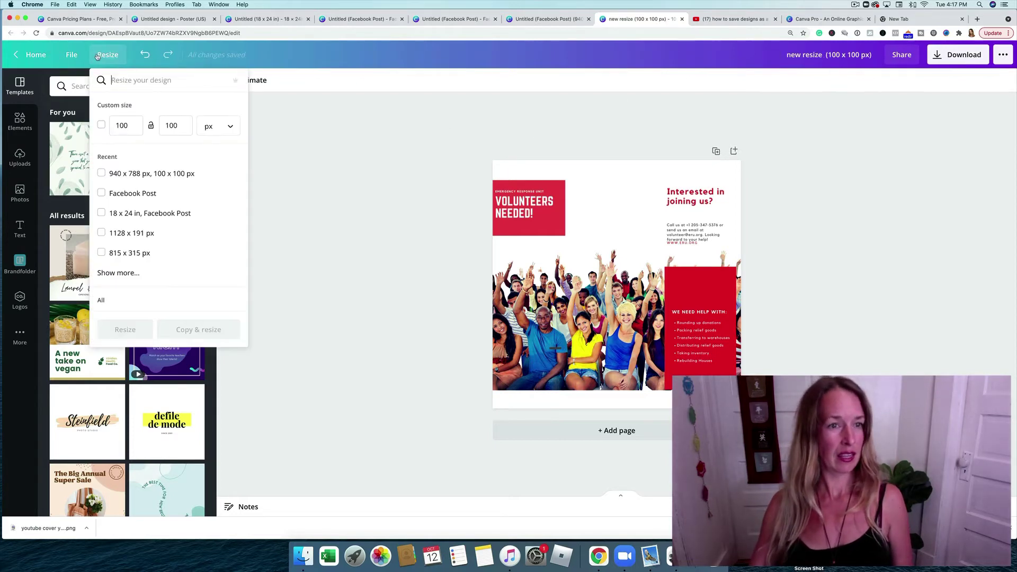
click(102, 125)
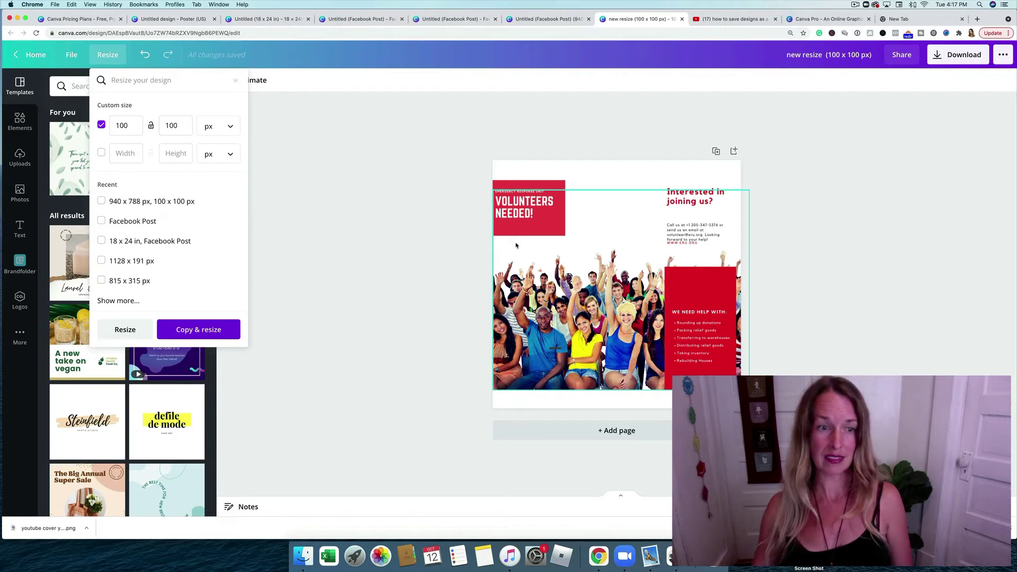
scroll(198, 244, down, 10)
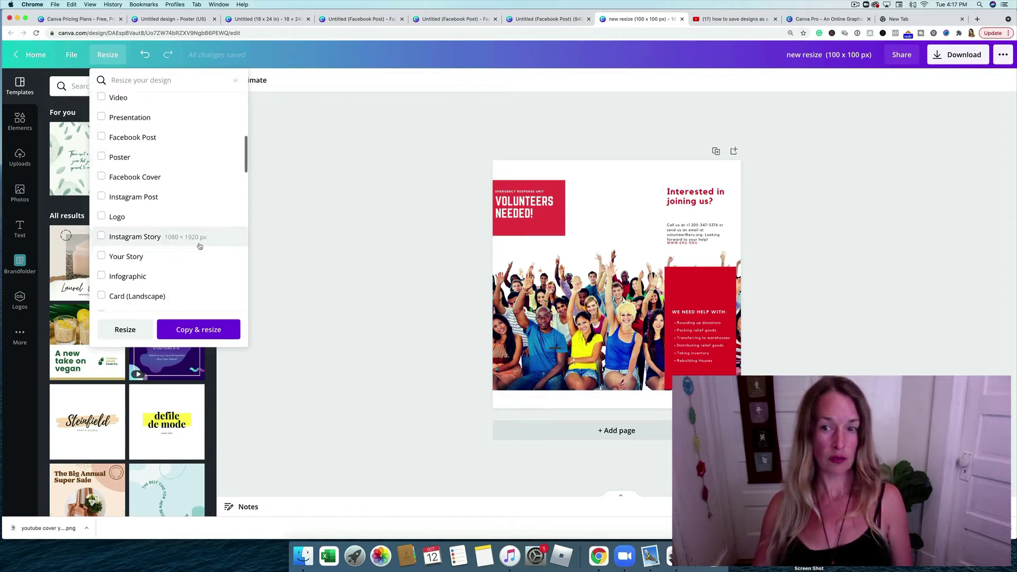
scroll(199, 246, down, 2)
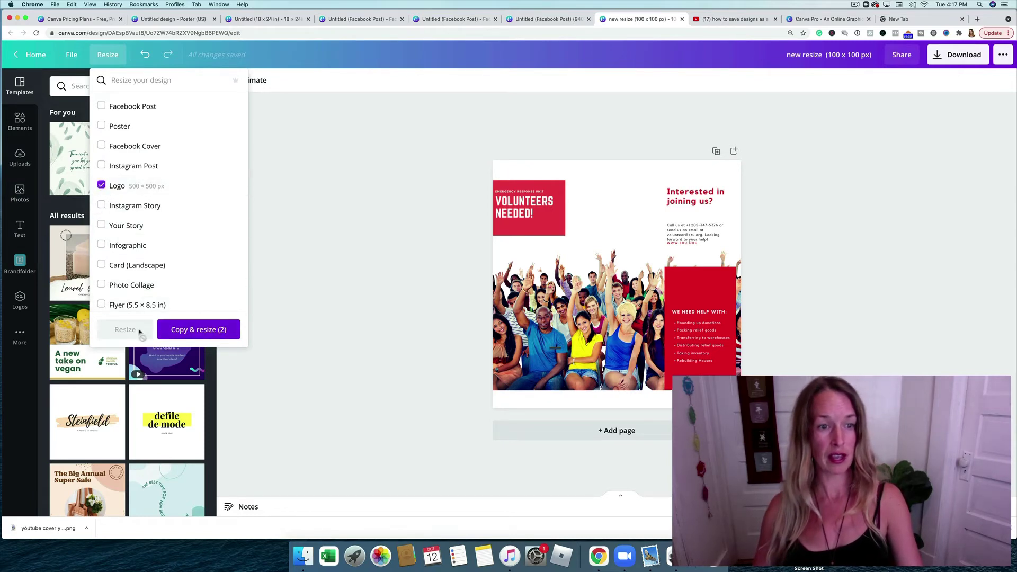
click(225, 226)
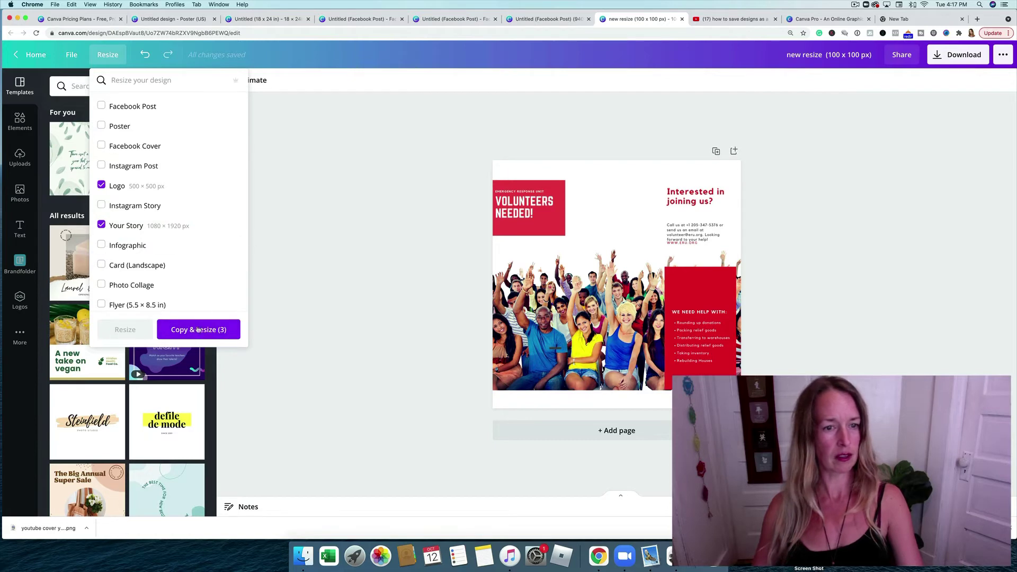
scroll(206, 260, up, 10)
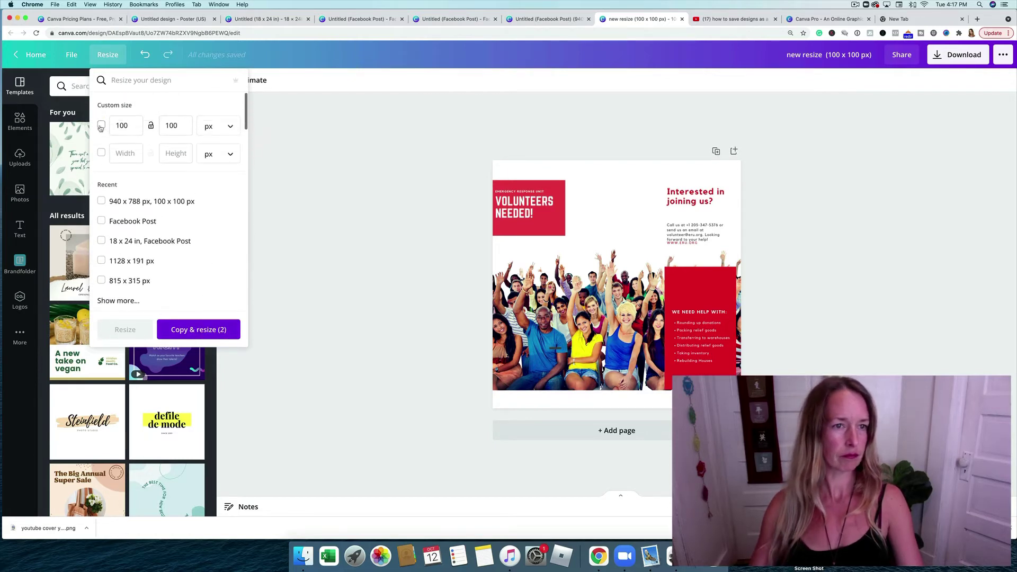
scroll(186, 257, down, 10)
click(102, 158)
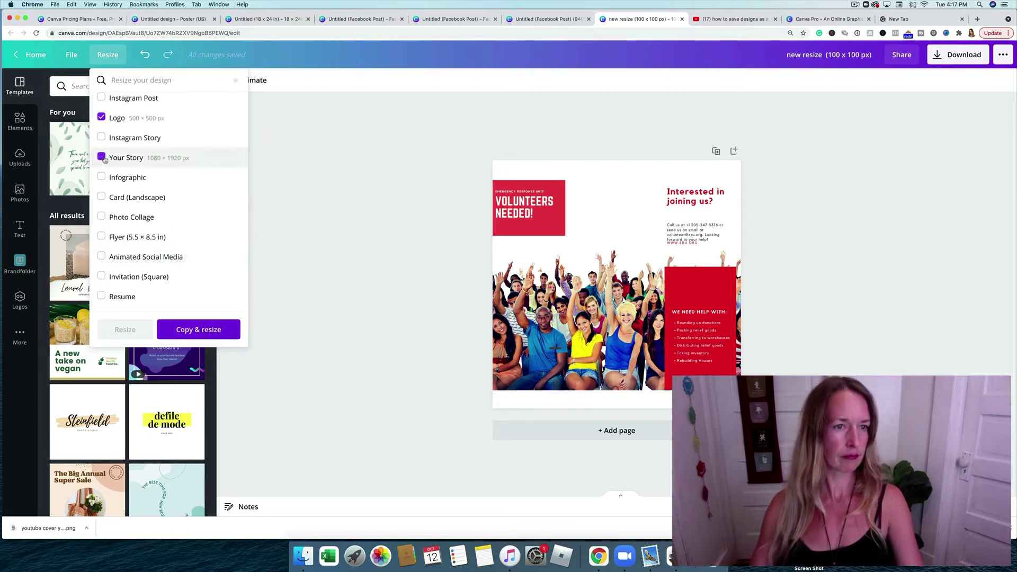
click(102, 117)
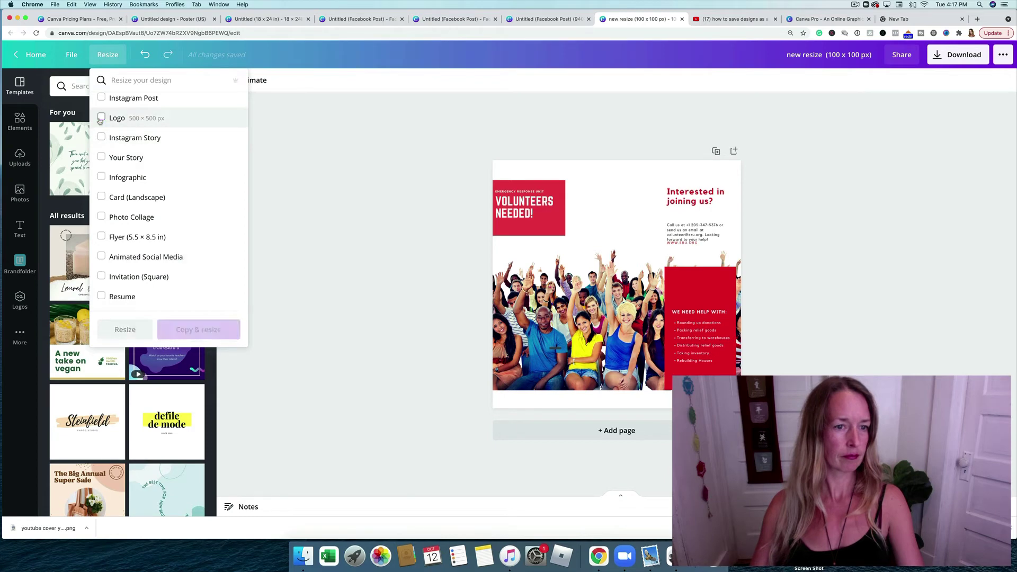
click(102, 157)
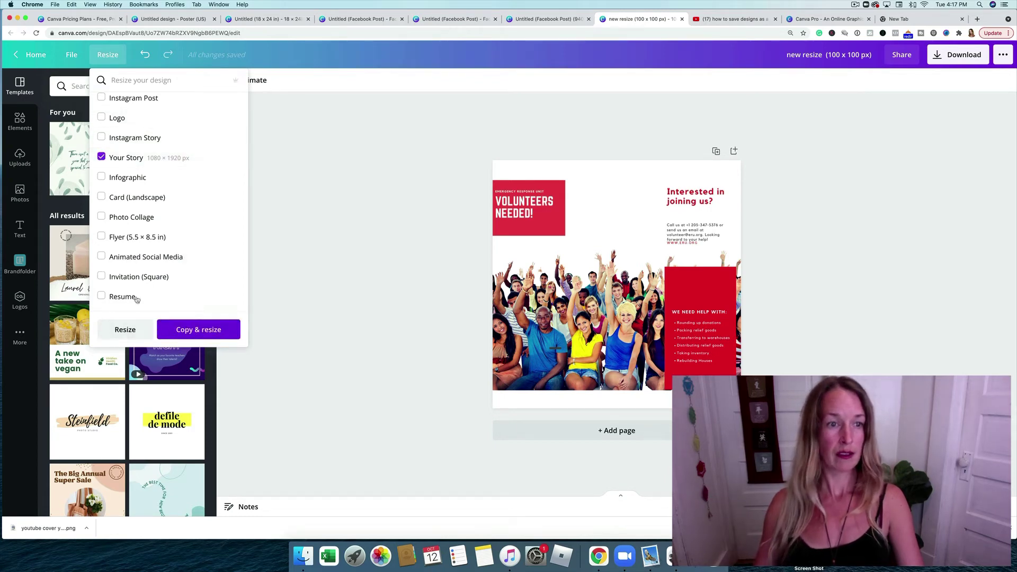
scroll(140, 165, up, 1)
scroll(141, 161, up, 3)
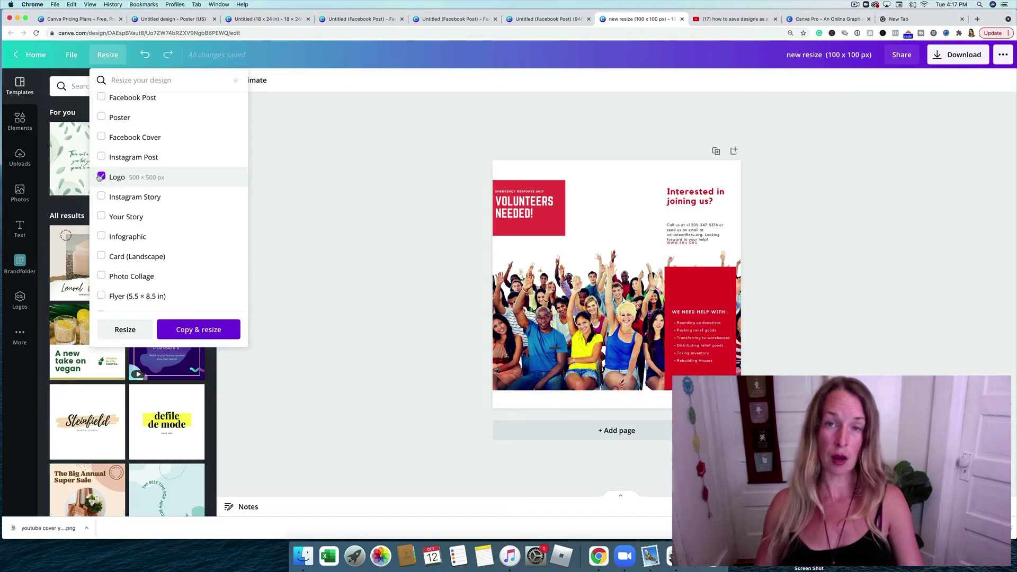
click(125, 330)
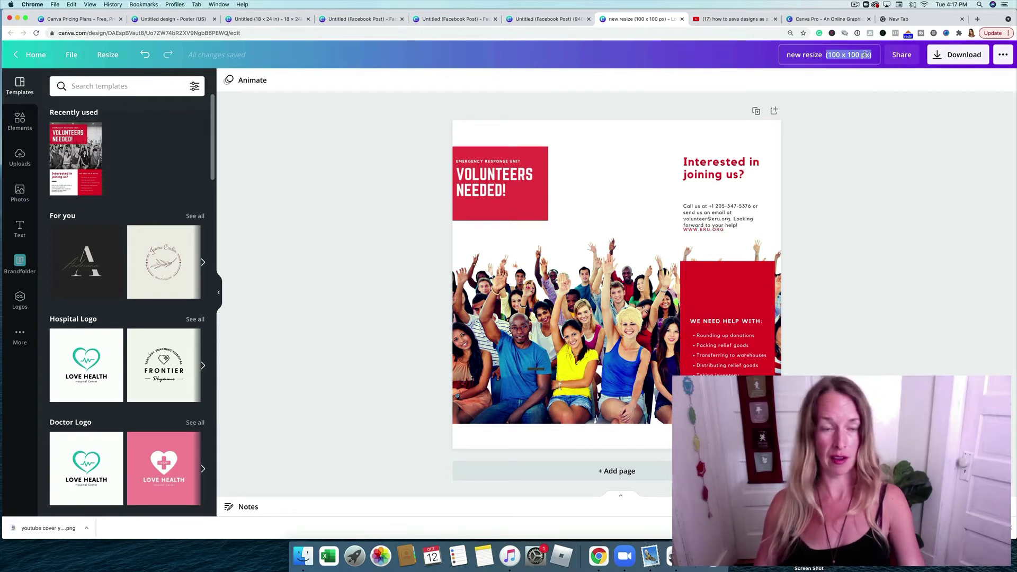
Open the Download settings and review the file types, leaving PNG selected.
click(665, 93)
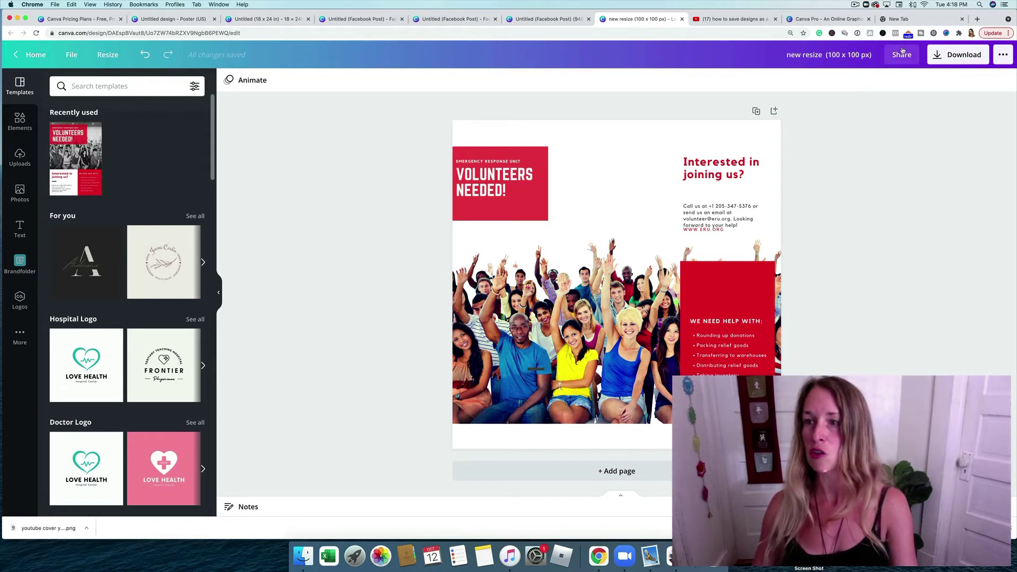
click(902, 55)
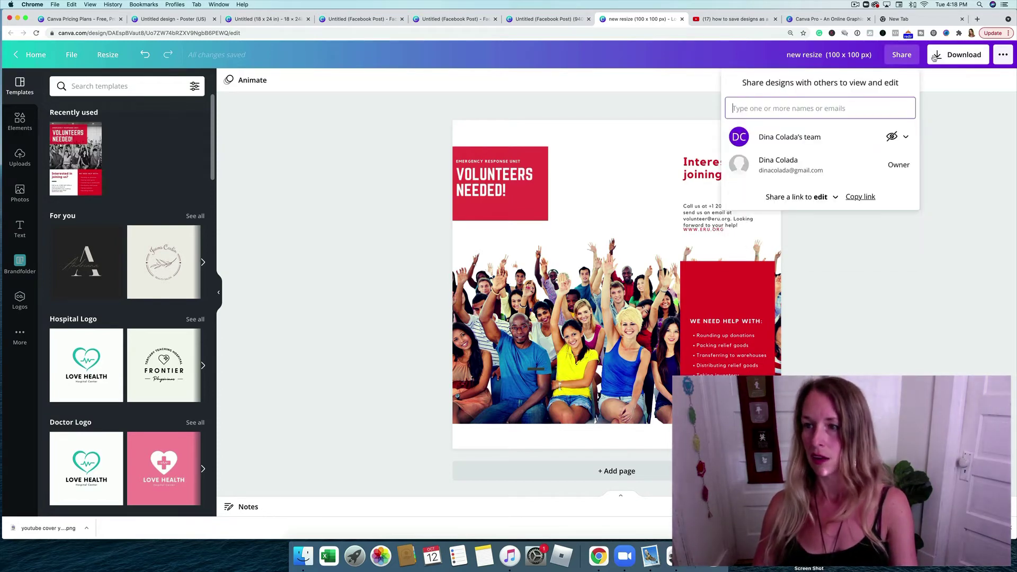
click(934, 56)
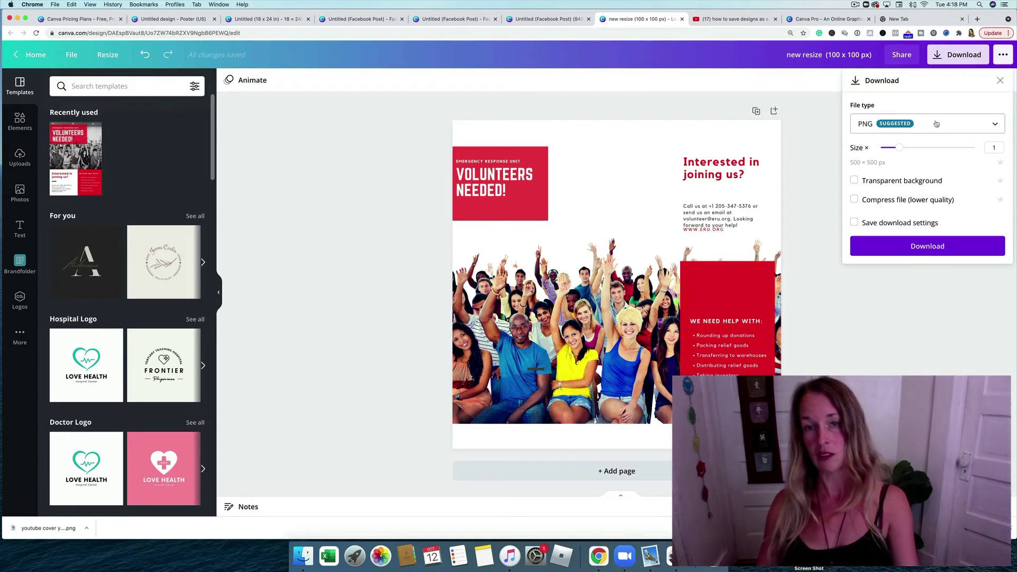
click(999, 124)
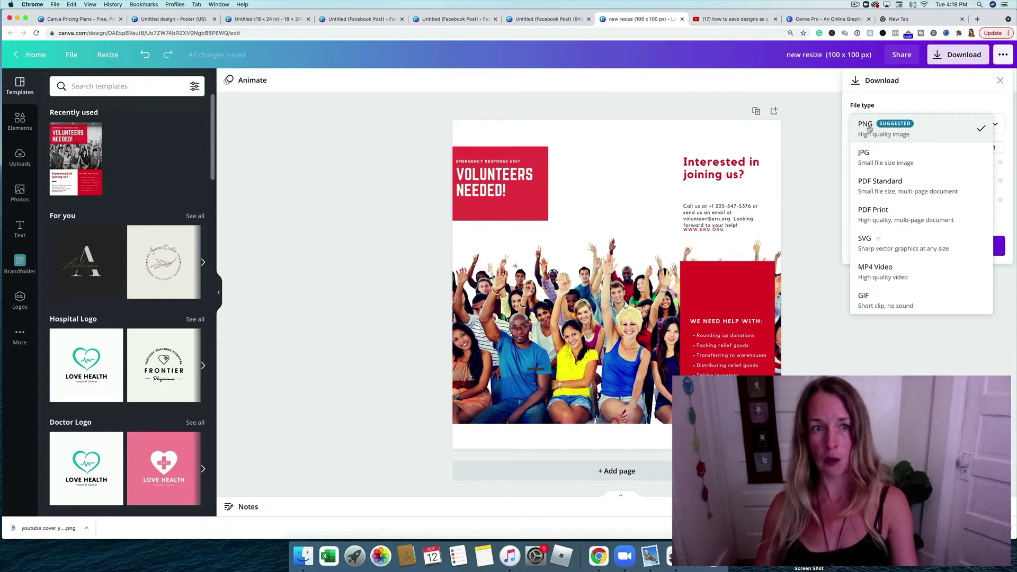
click(370, 118)
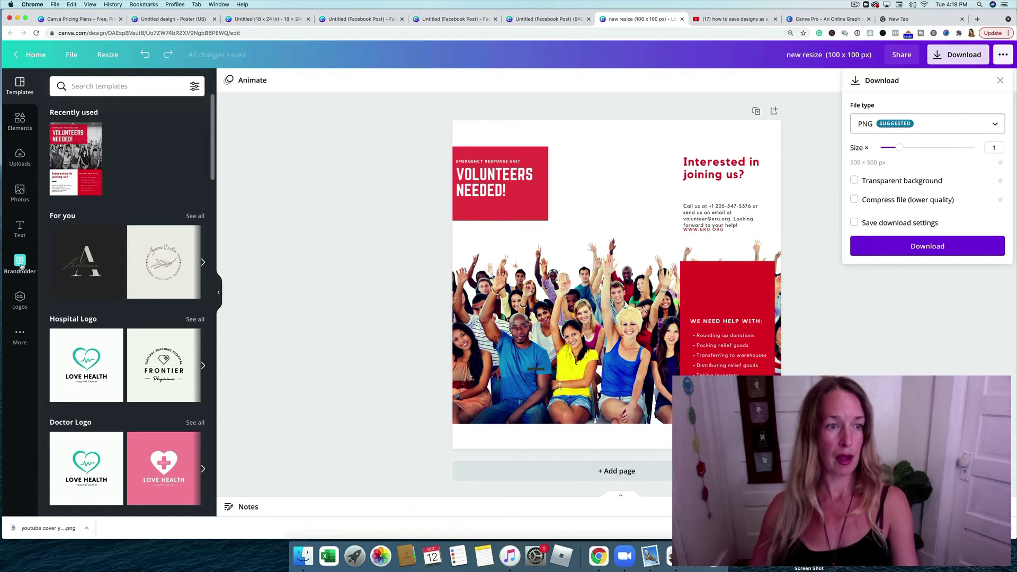
Add the Copywriting Chick logo from the brand logos, undoing its accidental drop into the photo frame.
click(19, 262)
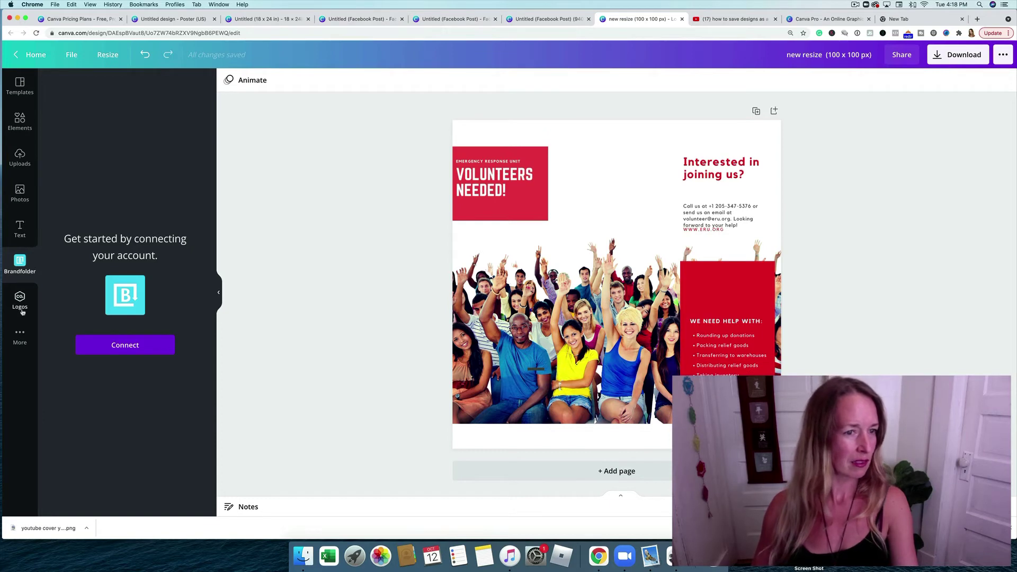
click(23, 305)
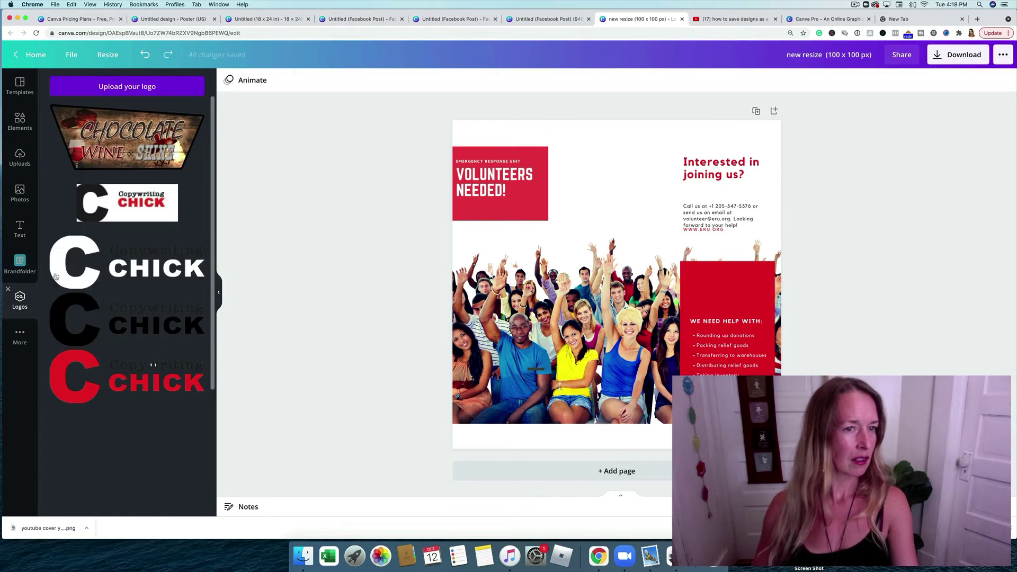
click(20, 261)
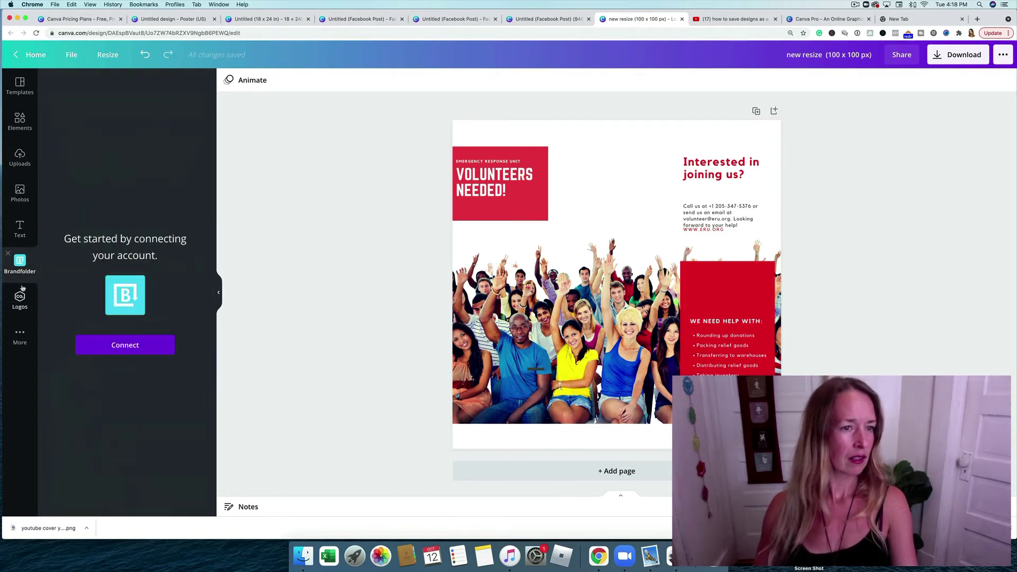
click(20, 300)
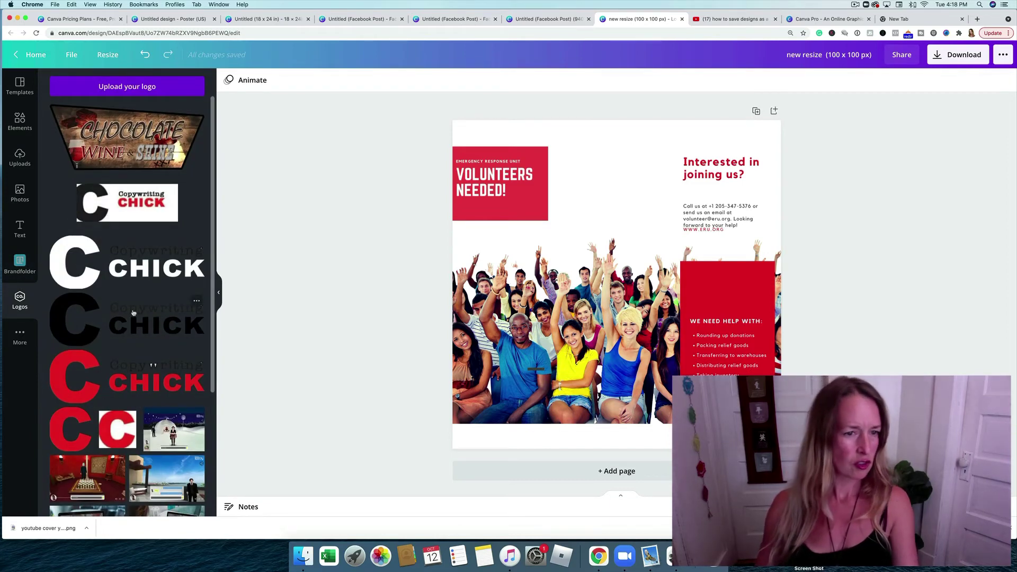
click(127, 202)
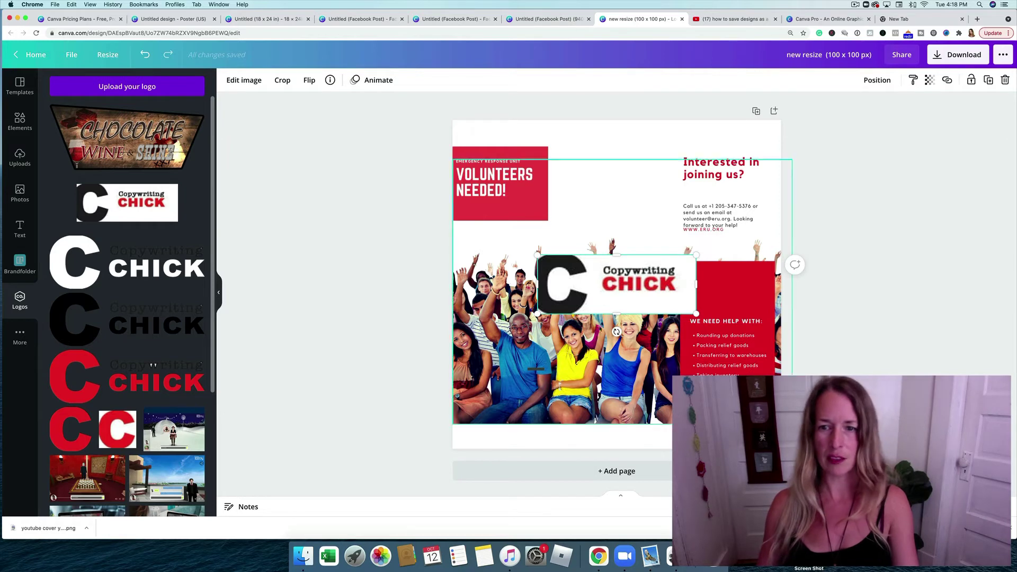
drag(605, 302, 660, 316)
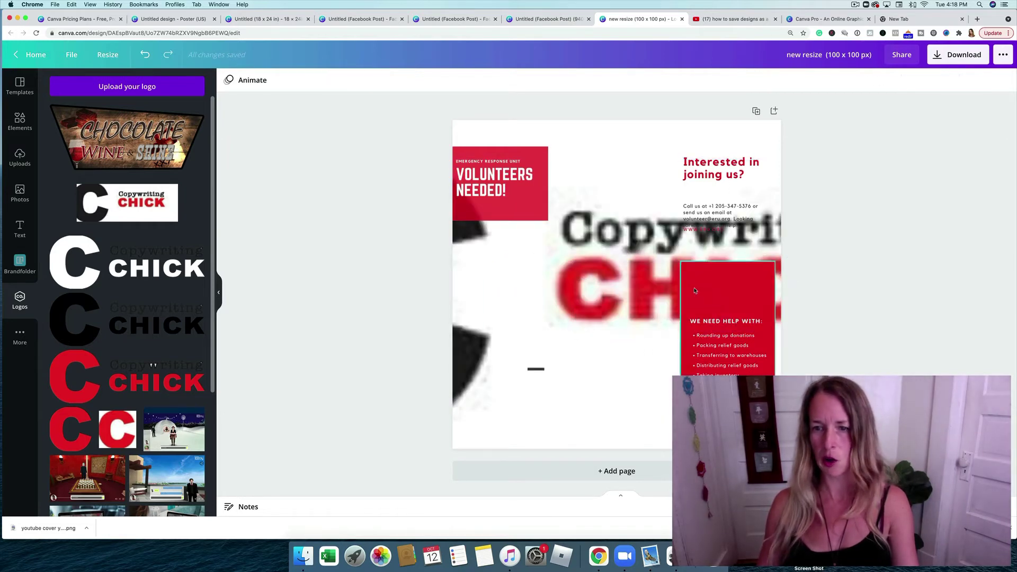
drag(453, 160, 672, 293)
drag(569, 308, 415, 271)
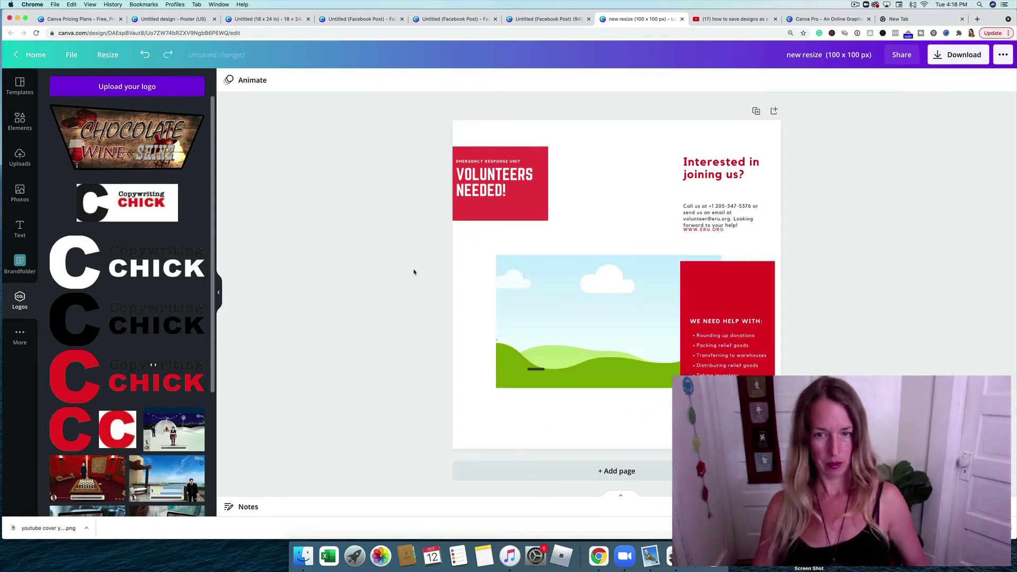
key(super+z)
key(super+z)
key(super+z)
key(super+z)
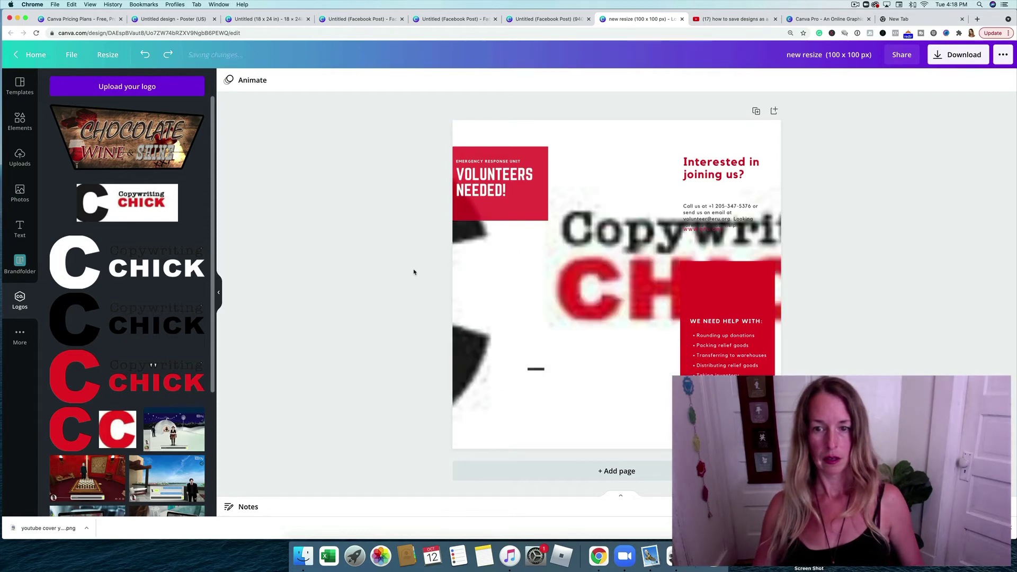
Shrink and place that logo on the red panel, then delete it.
click(627, 296)
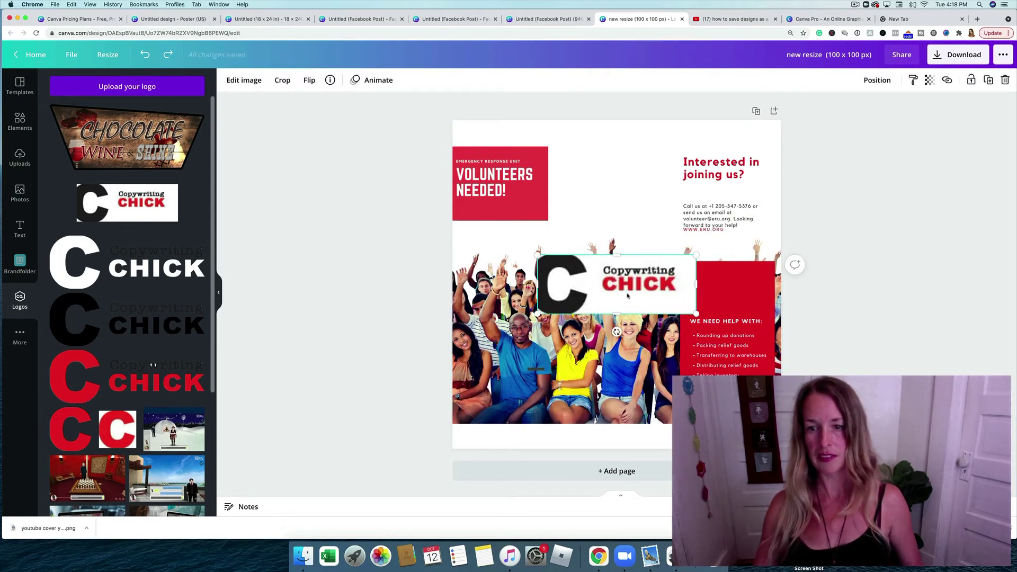
drag(628, 297, 632, 307)
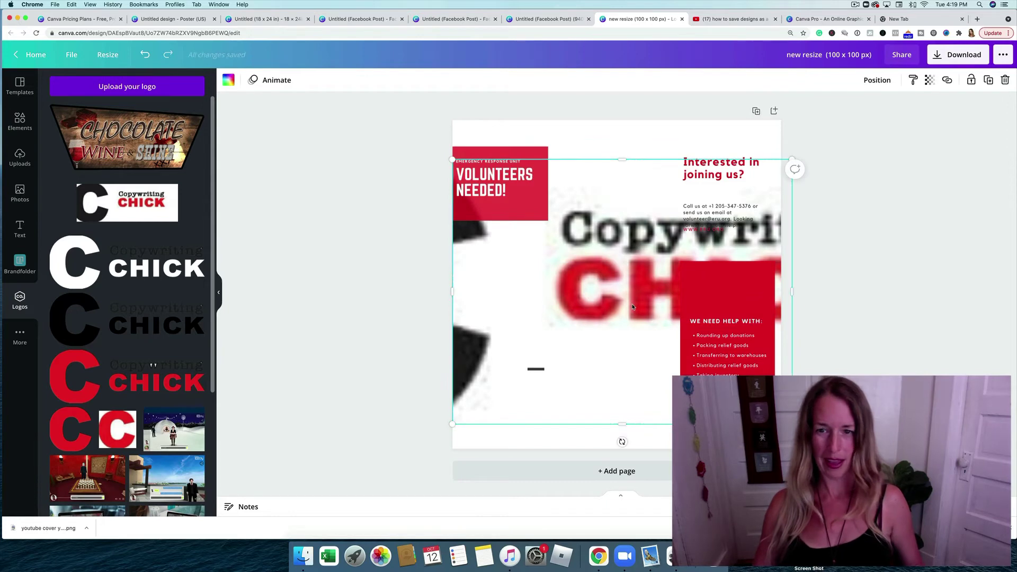
key(super+z)
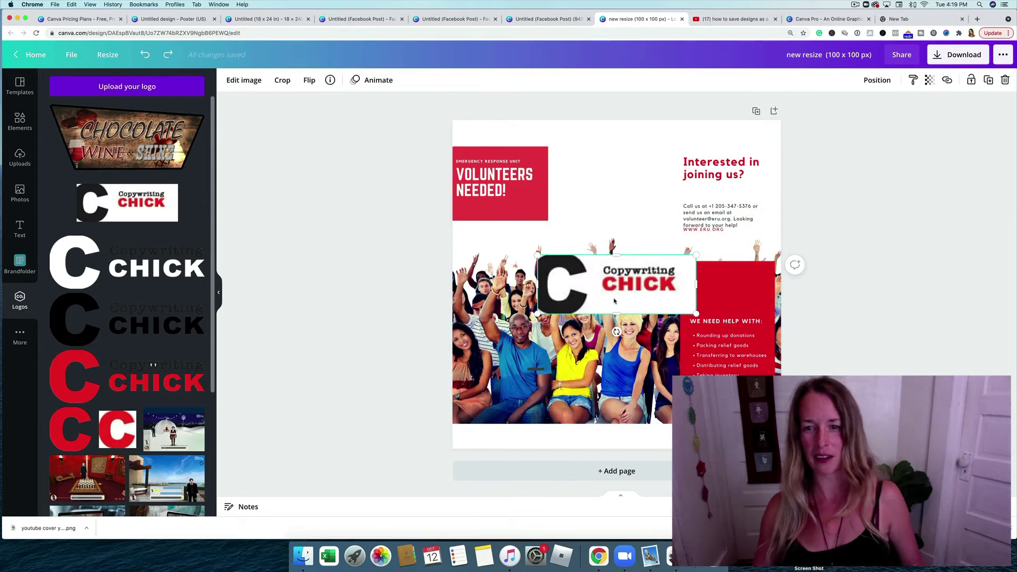
drag(613, 299, 690, 333)
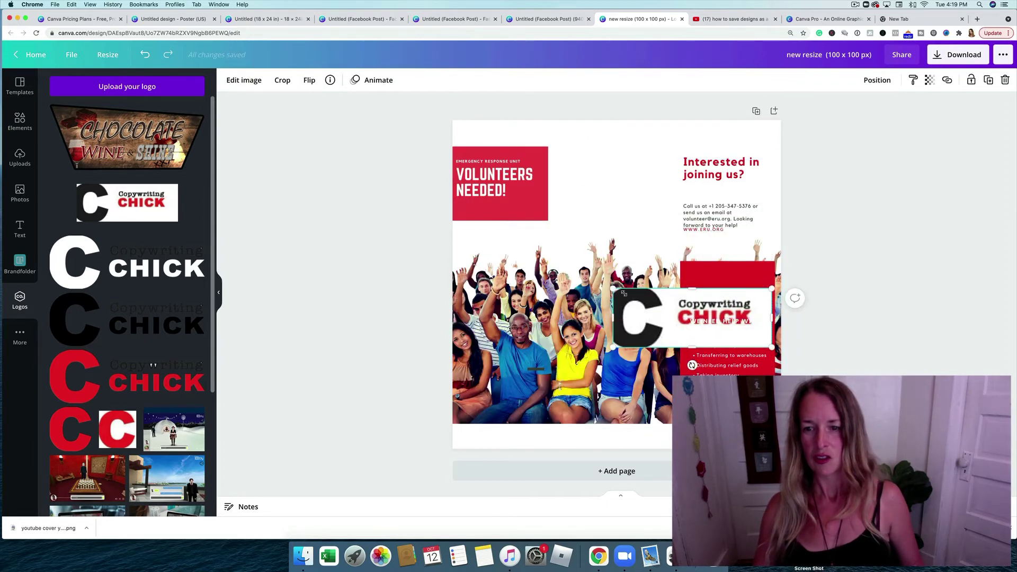
drag(624, 293, 708, 285)
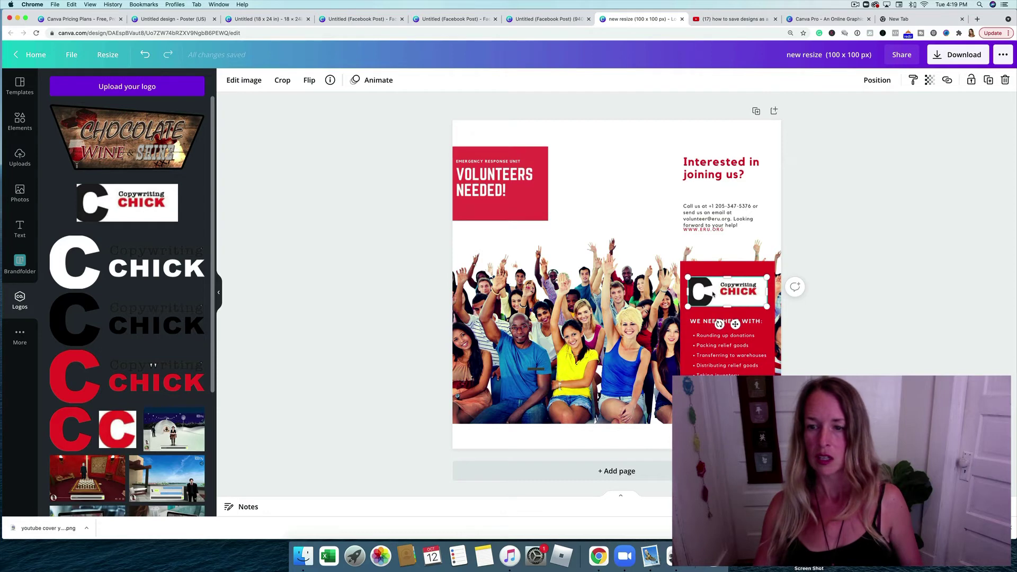
key(Delete)
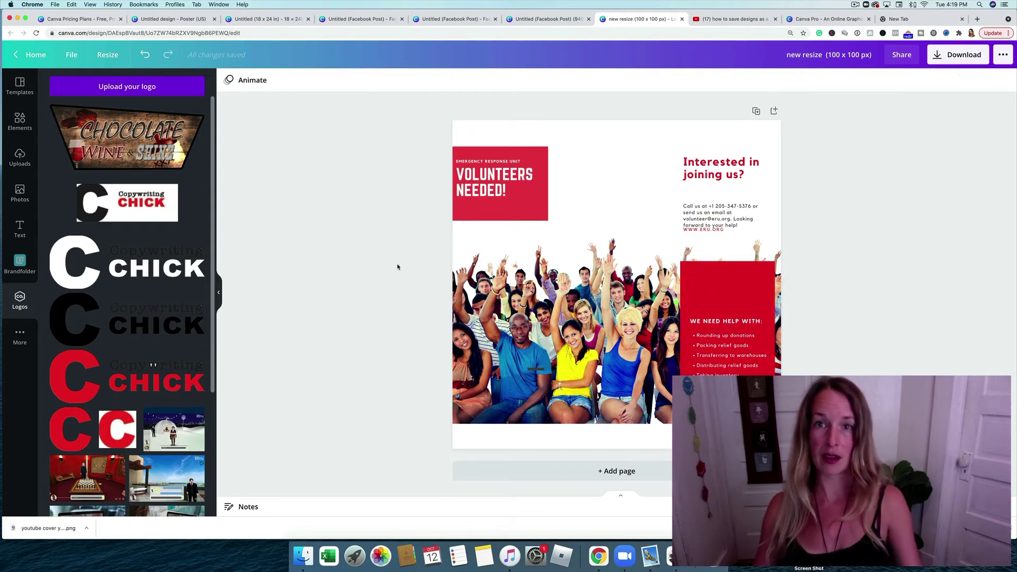
Add the black Copywriting Chick logo, shrink it and fit it at the red box's top-left.
click(155, 310)
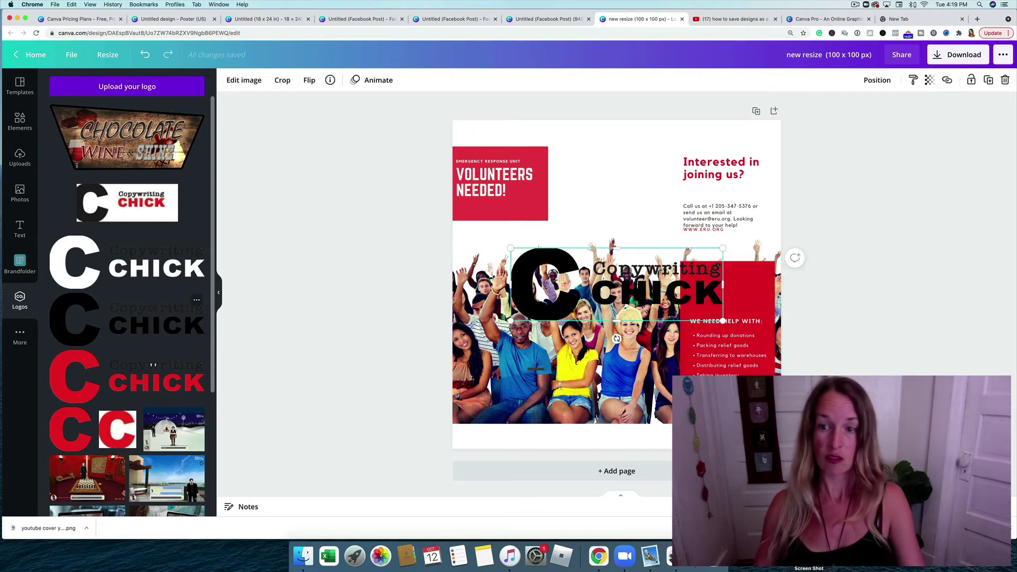
drag(617, 286, 736, 286)
drag(843, 320, 609, 263)
mouse_move(675, 267)
mouse_down()
mouse_move(713, 299)
mouse_move(684, 277)
mouse_up()
click(795, 292)
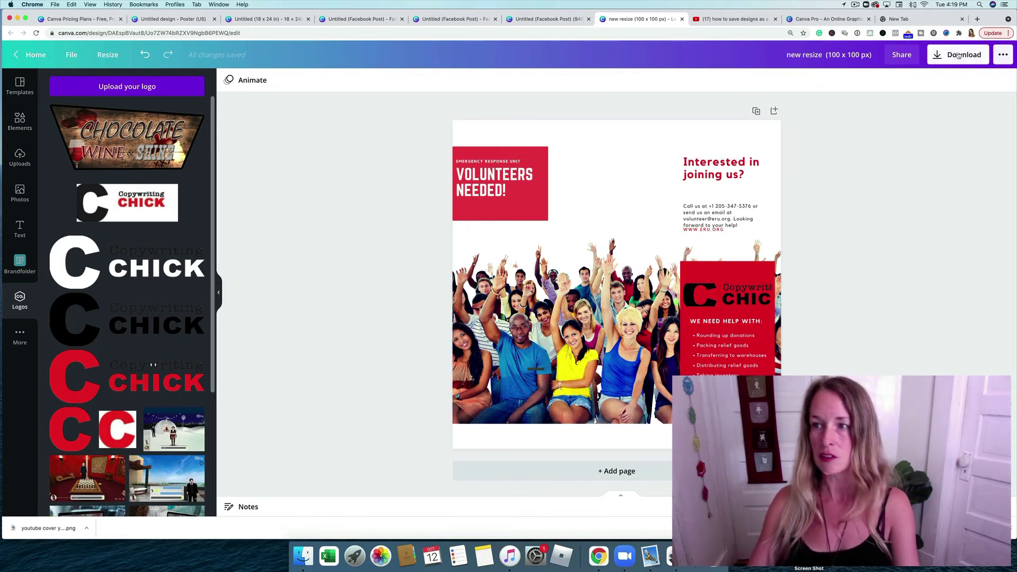
Return to the Canva home page, create a new Logo design and scroll through its templates.
click(24, 57)
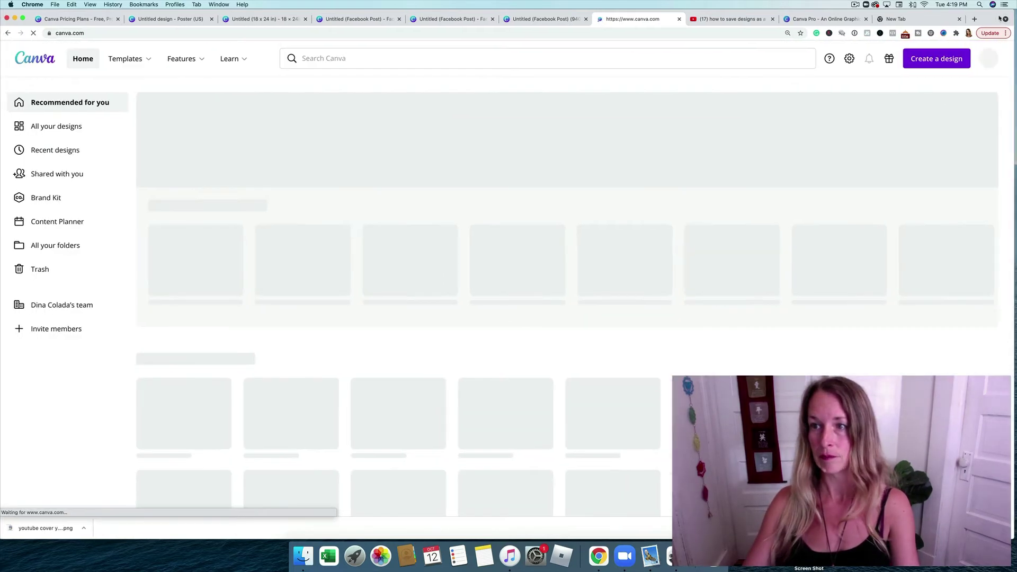
click(942, 59)
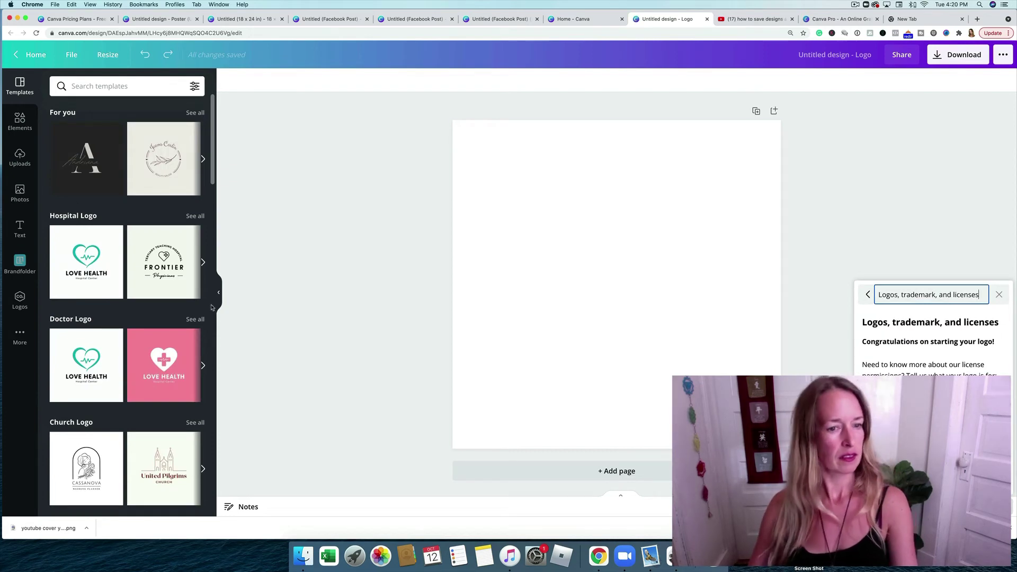
scroll(100, 286, down, 10)
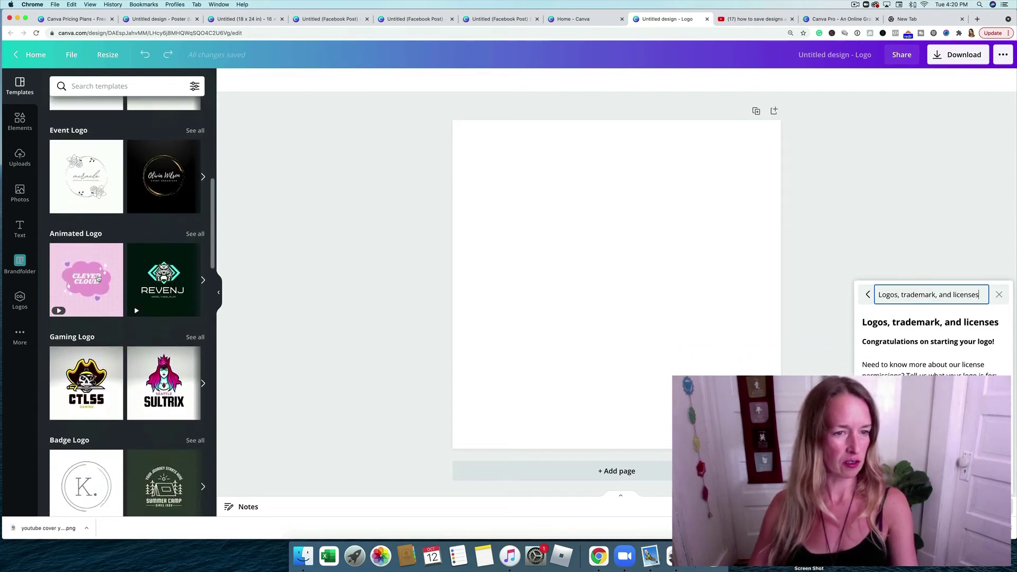
scroll(98, 279, down, 5)
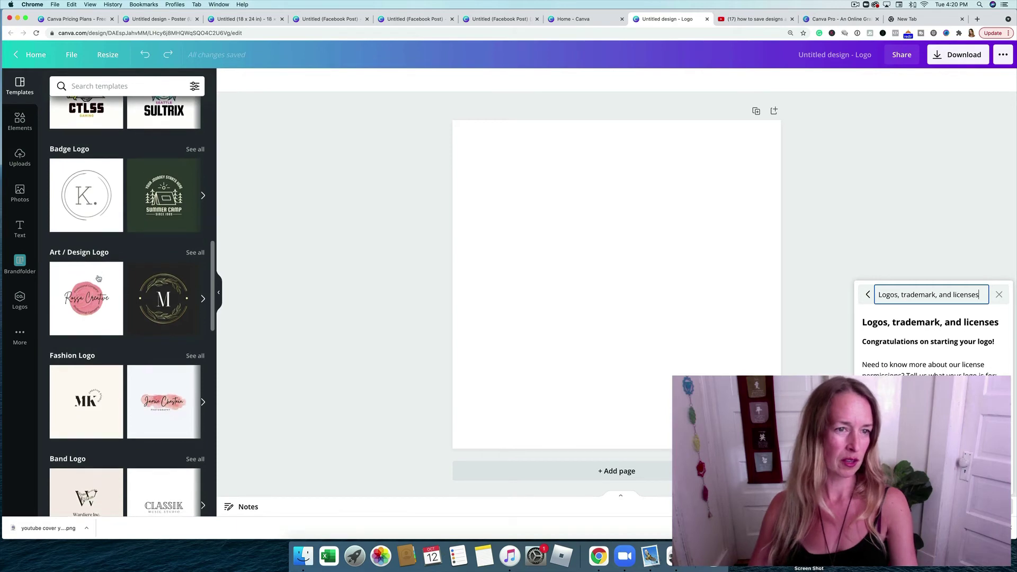
scroll(98, 278, down, 3)
scroll(98, 279, up, 5)
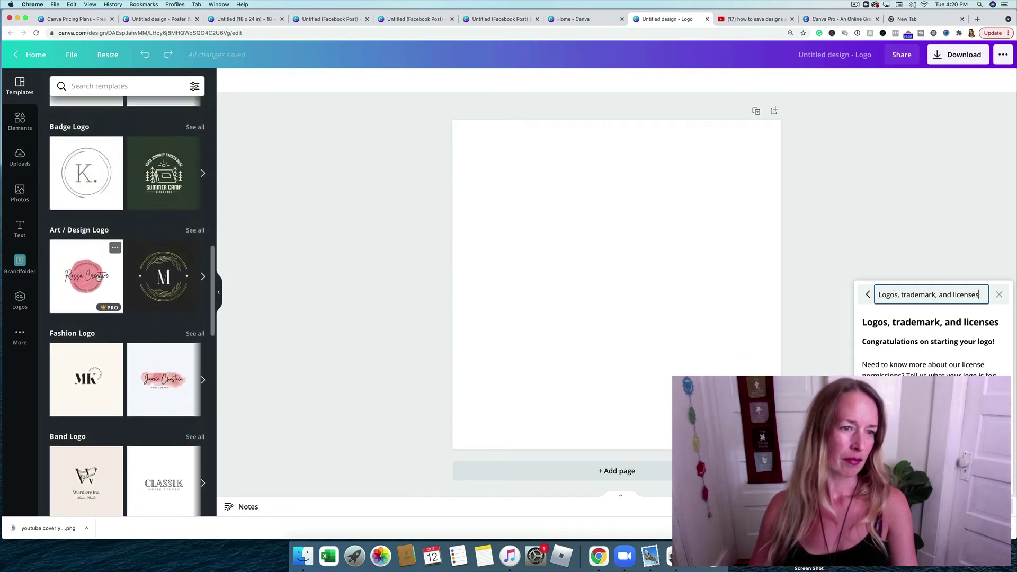
scroll(98, 278, down, 2)
scroll(98, 279, down, 2)
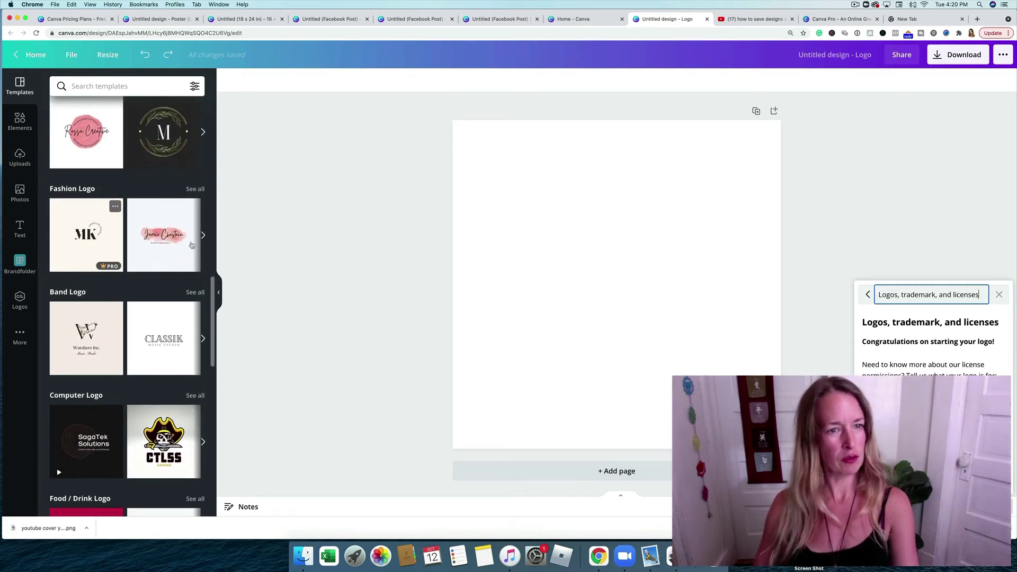
Apply the MK Fashion Logo template, turn the MK lettering red and retype it as DC.
click(79, 236)
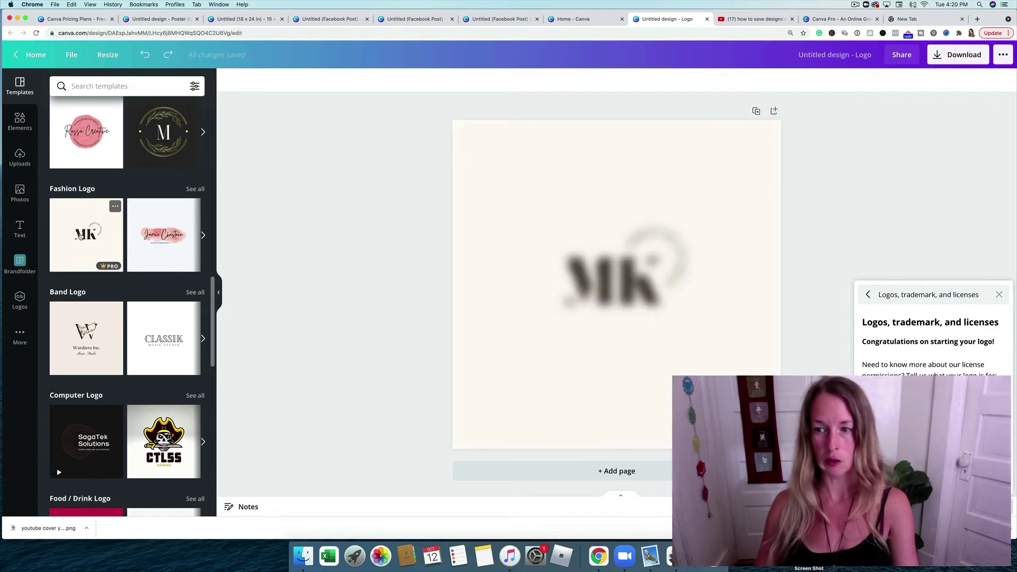
click(585, 273)
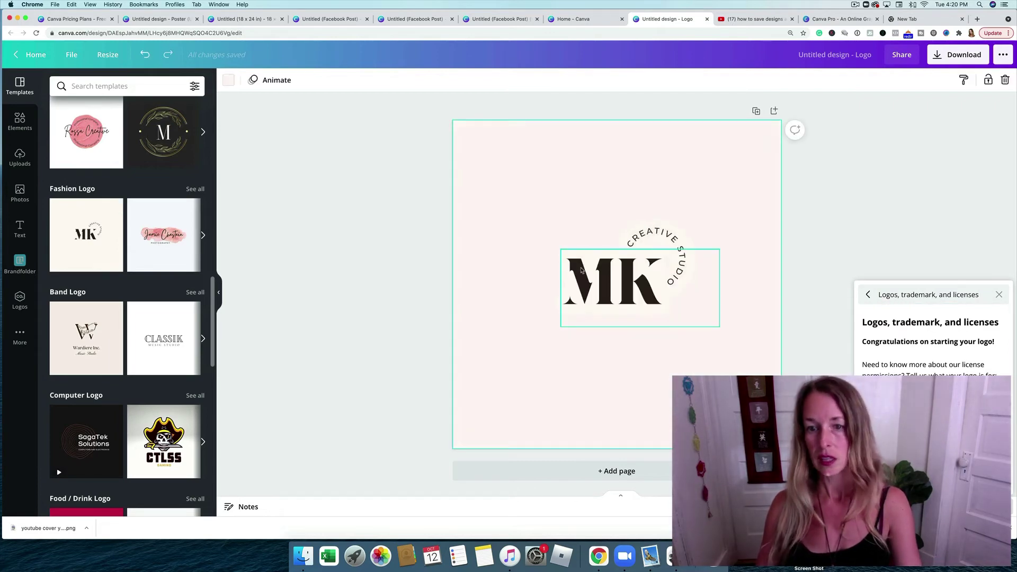
click(380, 80)
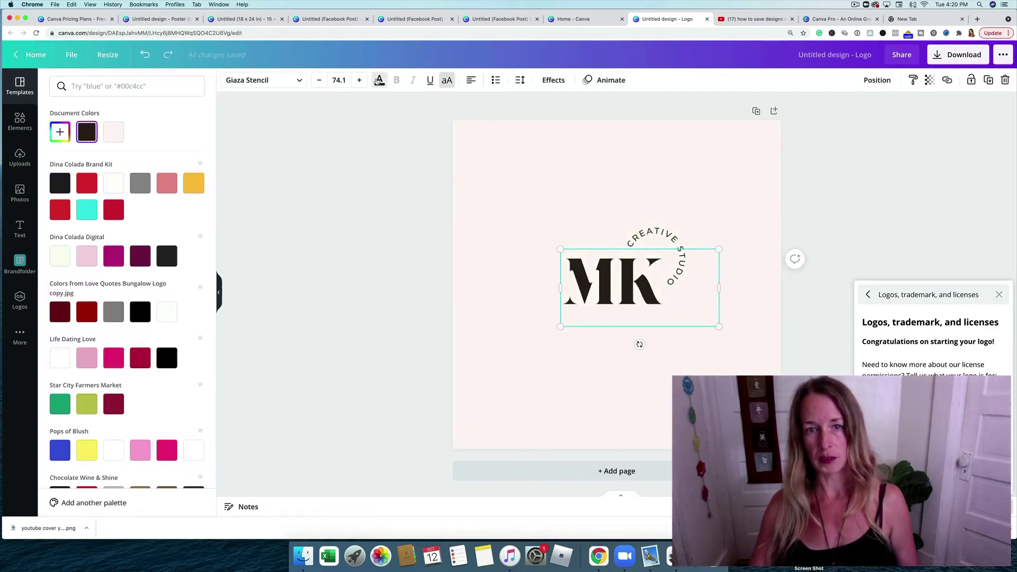
click(113, 210)
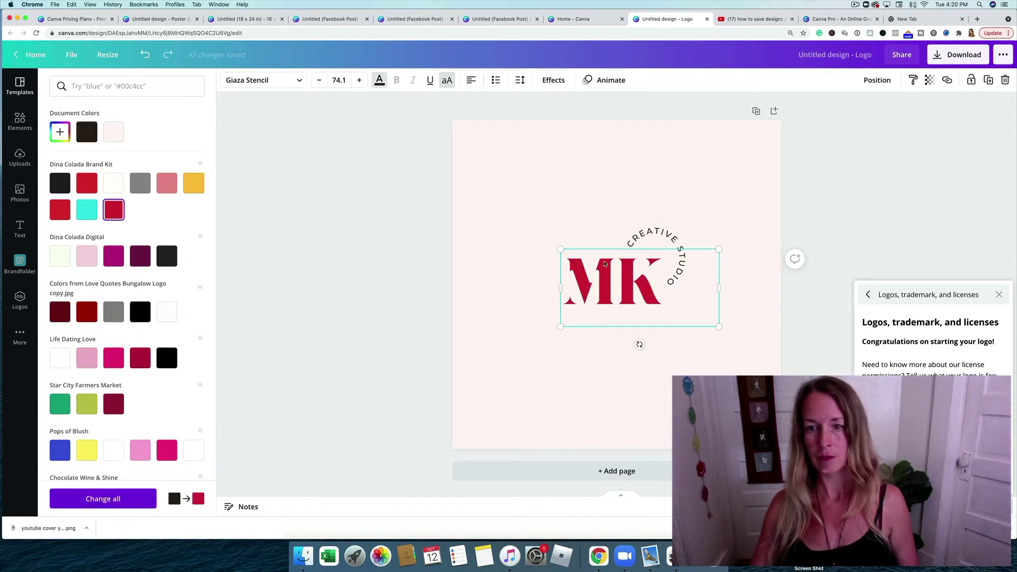
double_click(582, 283)
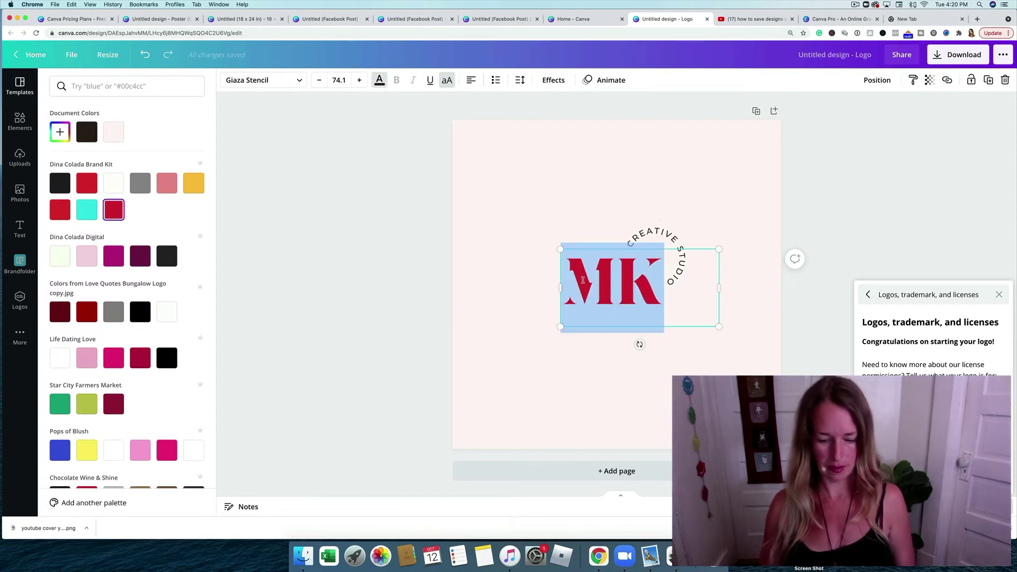
text(DC)
Replace the curved CREATIVE STUDIO tagline with COPYWRITER and enlarge it to size 18.
double_click(659, 237)
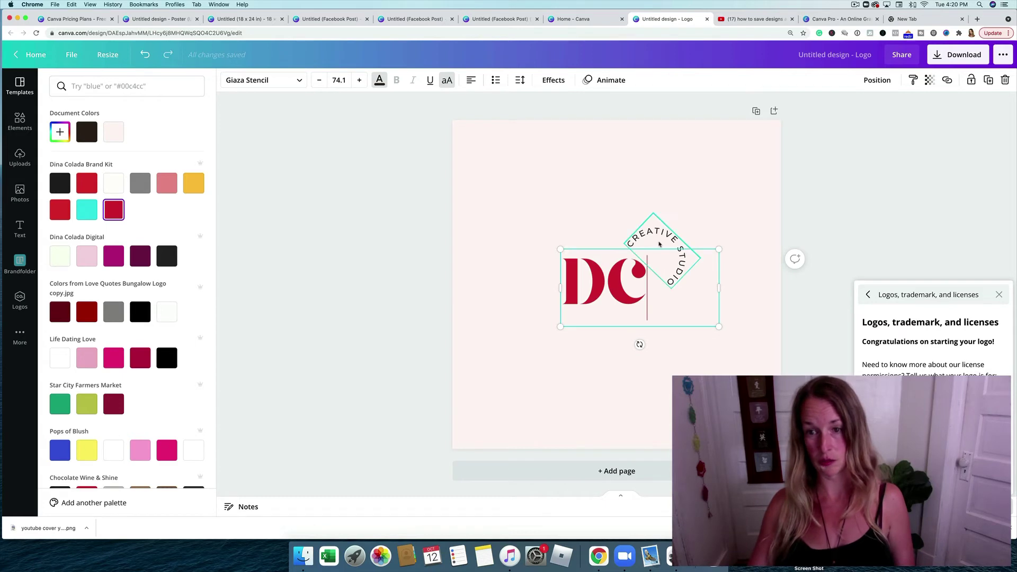
text(COPYWRITING)
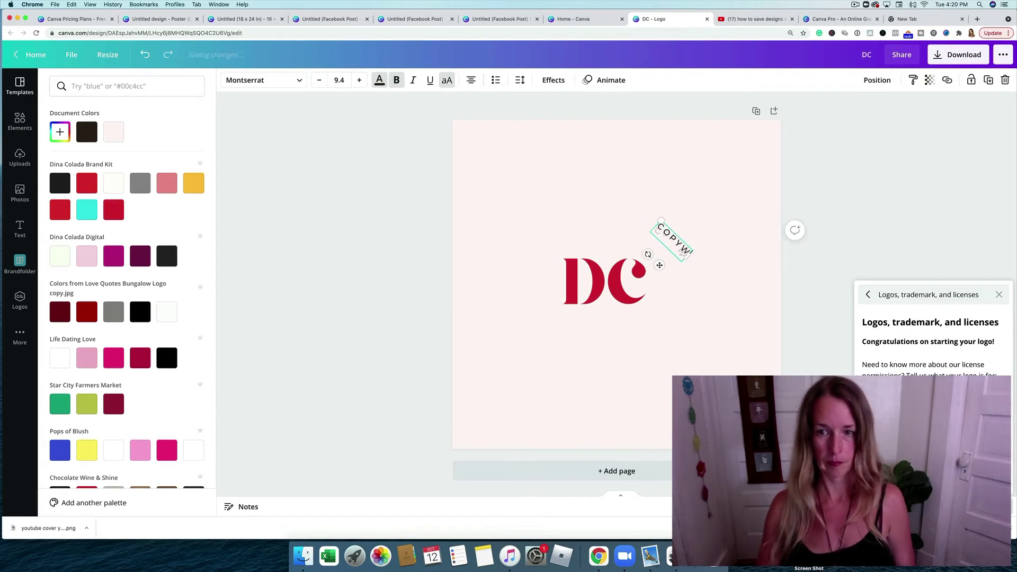
key(BackSpace)
key(BackSpace)
key(BackSpace)
text(ER)
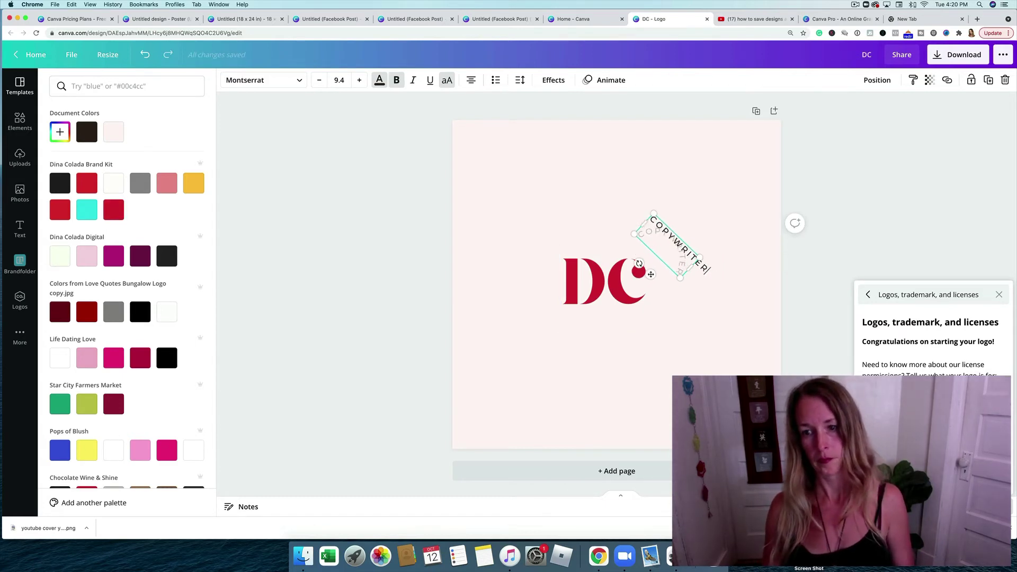
text( AND MARKETING)
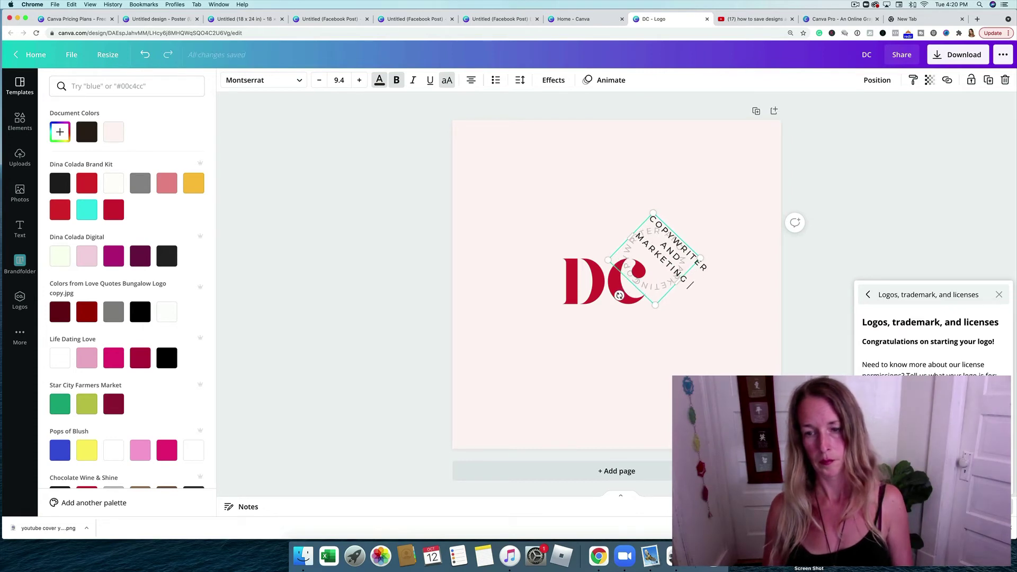
text( /)
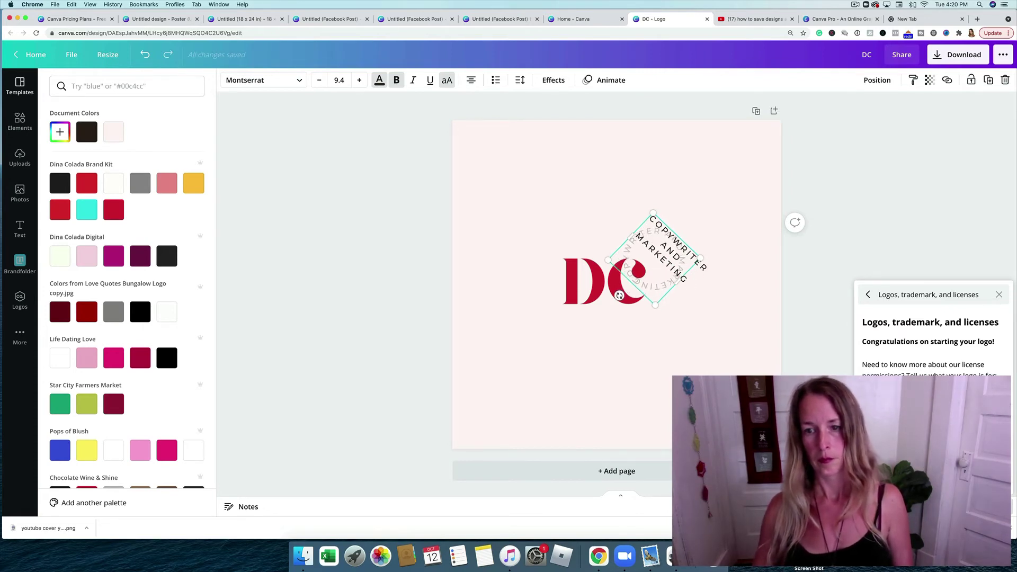
text(CON)
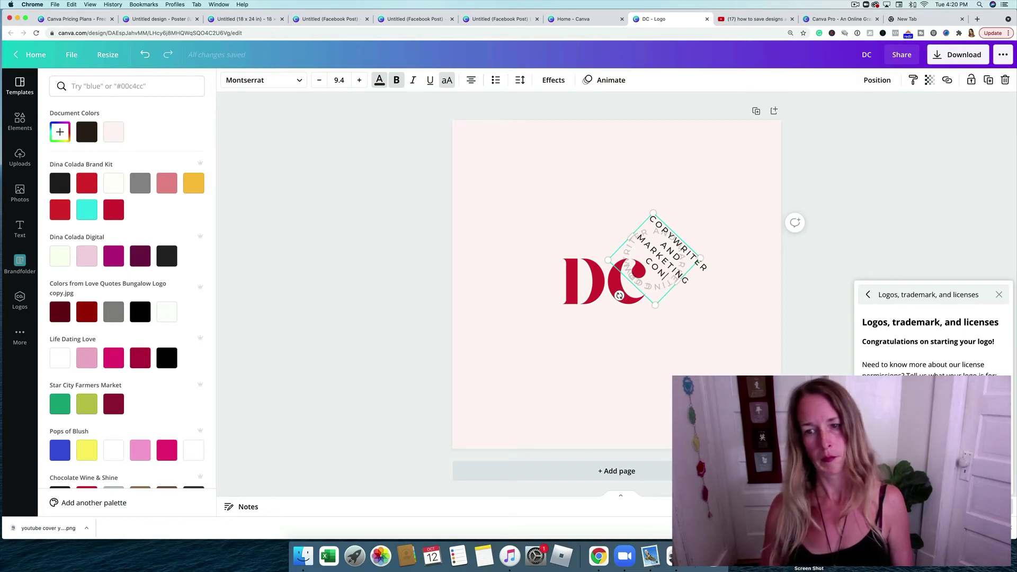
text(SULTAN)
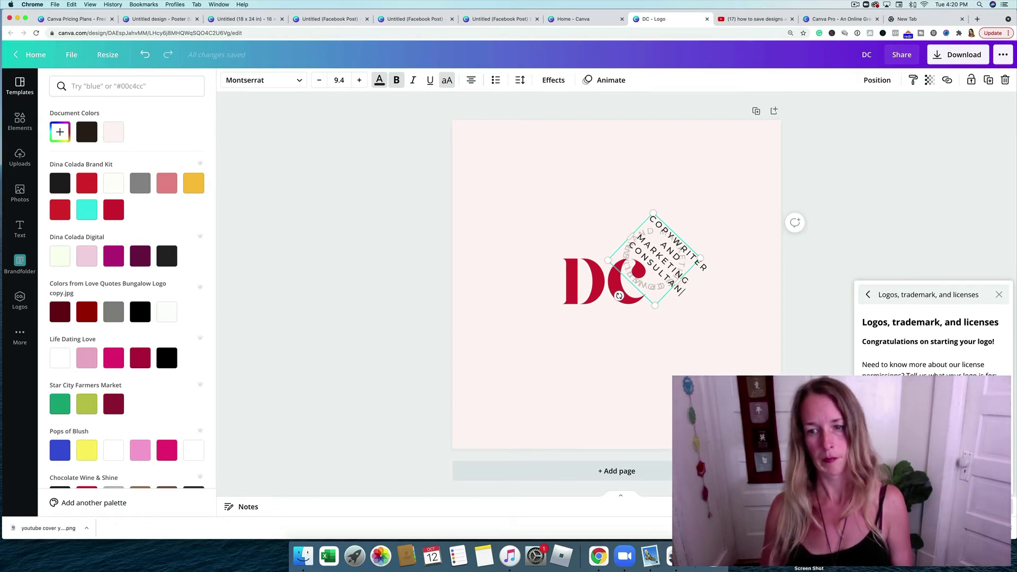
text(T)
drag(656, 307, 657, 391)
drag(717, 370, 630, 328)
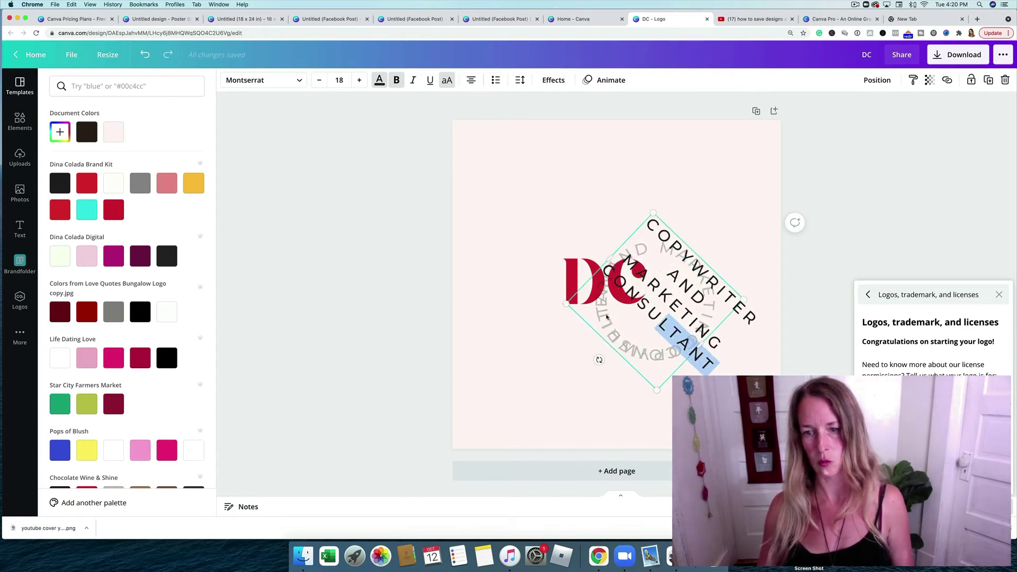
click(556, 177)
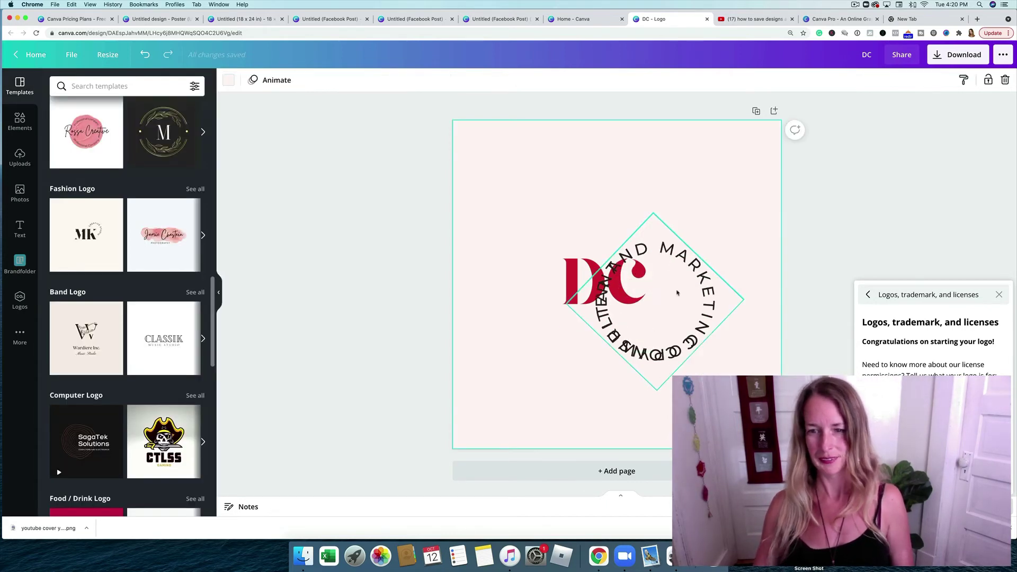
click(677, 293)
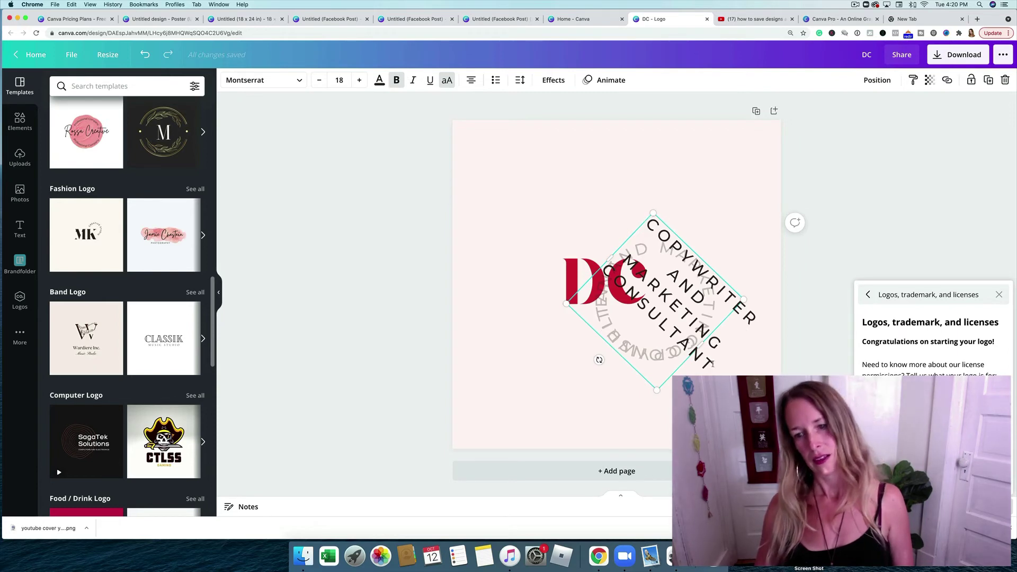
drag(713, 364, 606, 262)
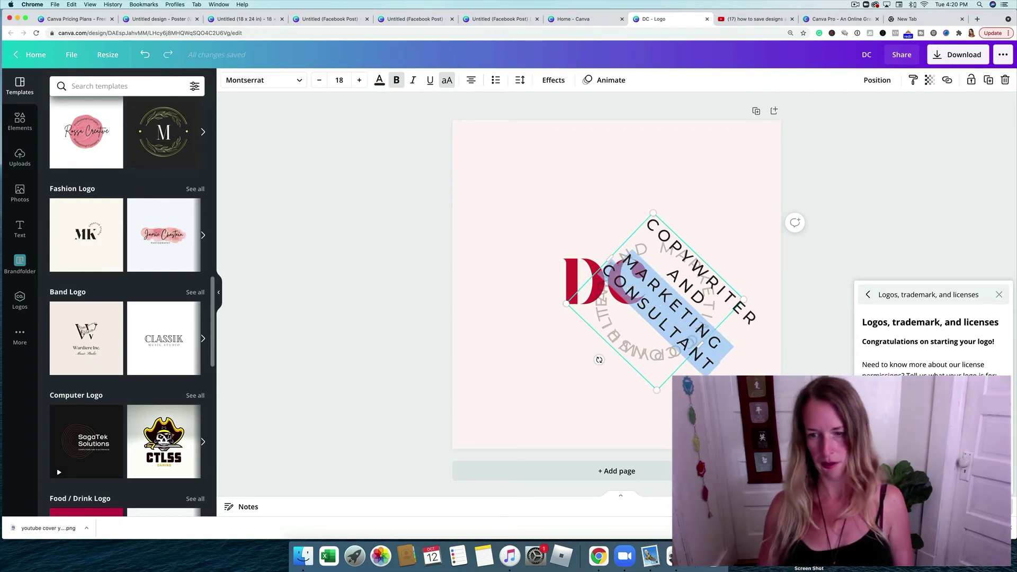
key(BackSpace)
key(BackSpace)
key(BackSpace)
key(BackSpace)
key(BackSpace)
key(BackSpace)
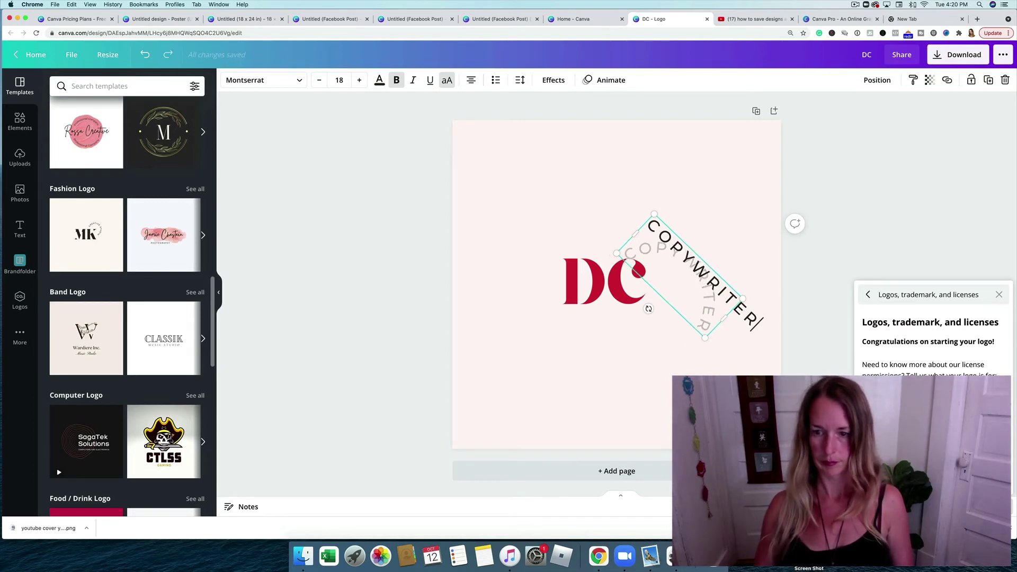
key(Escape)
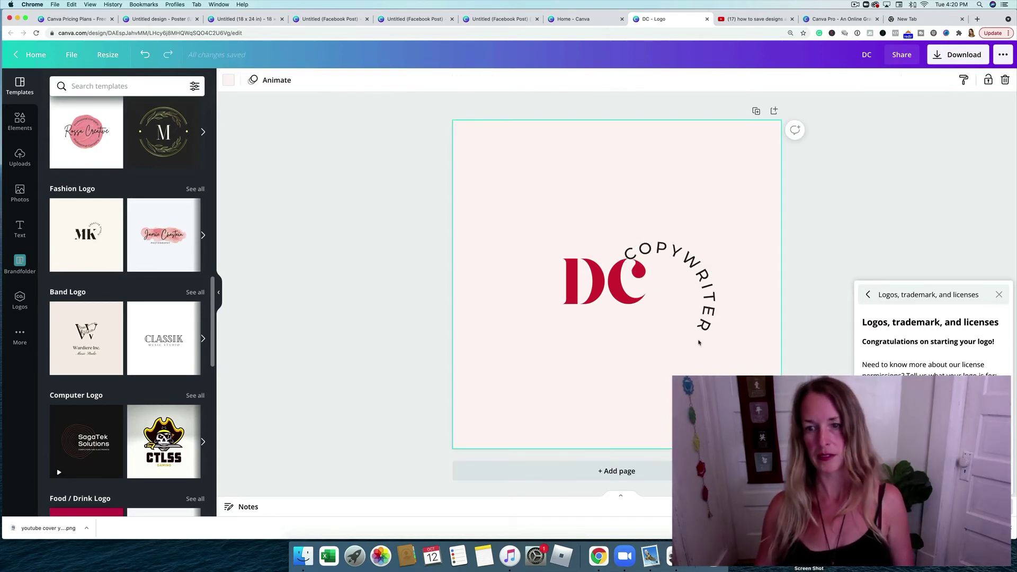
Nudge the curved COPYWRITER text slightly to the left.
click(660, 256)
drag(660, 257, 644, 253)
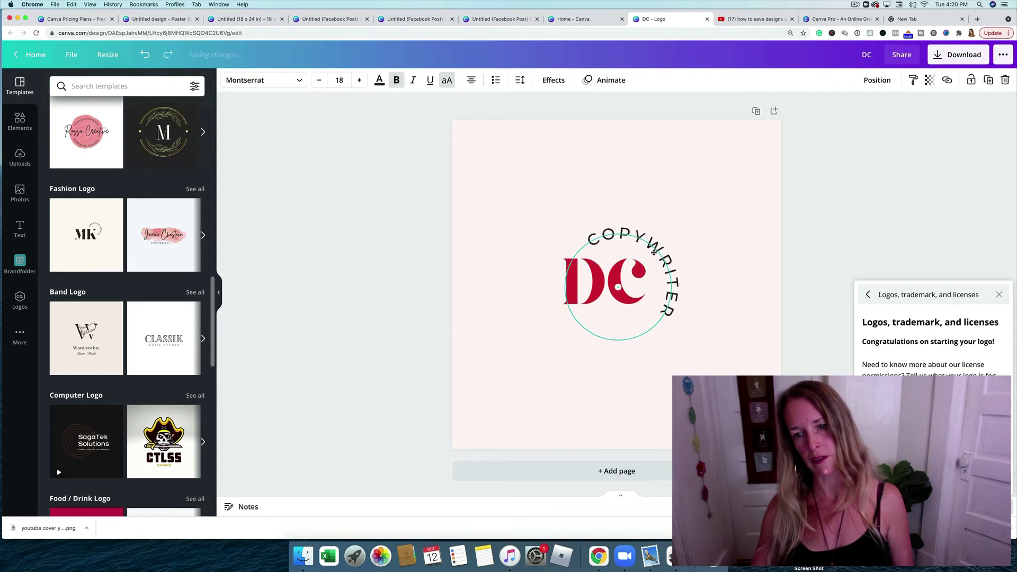
click(756, 297)
Select DC and COPYWRITER together and scale them up by the corner handles.
drag(753, 331, 596, 241)
click(485, 292)
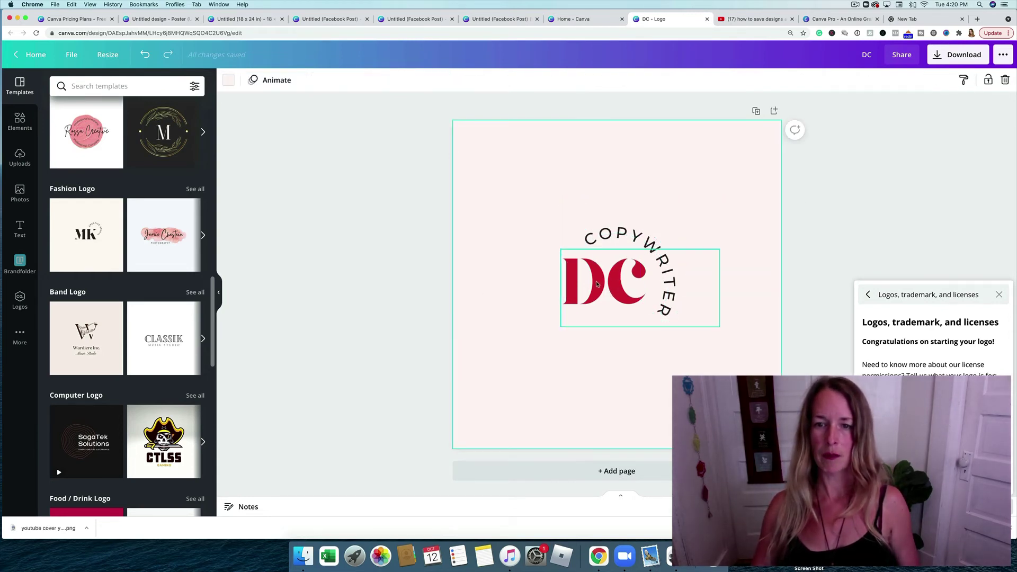
drag(484, 292, 638, 343)
drag(563, 202, 462, 121)
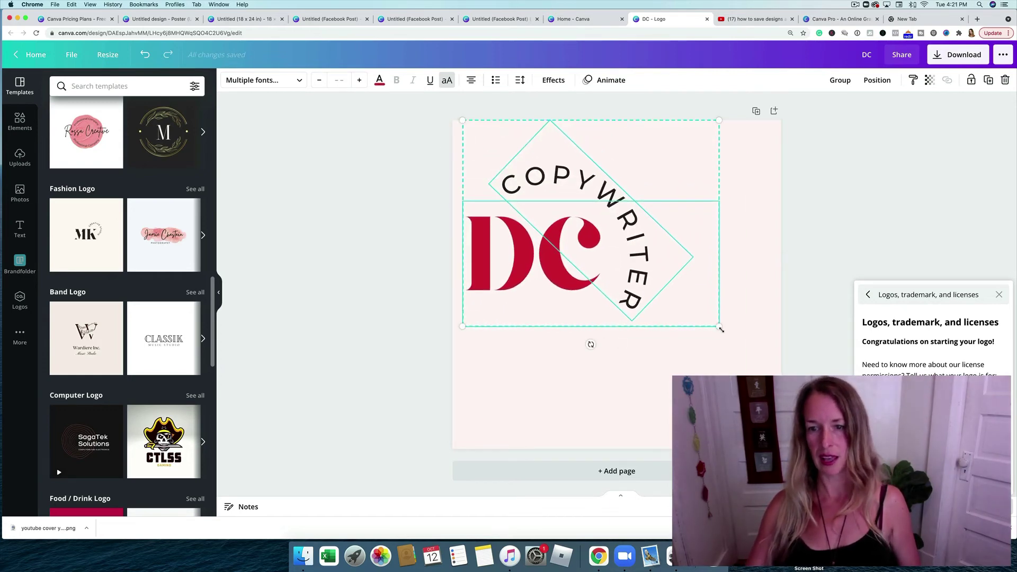
drag(720, 329, 850, 432)
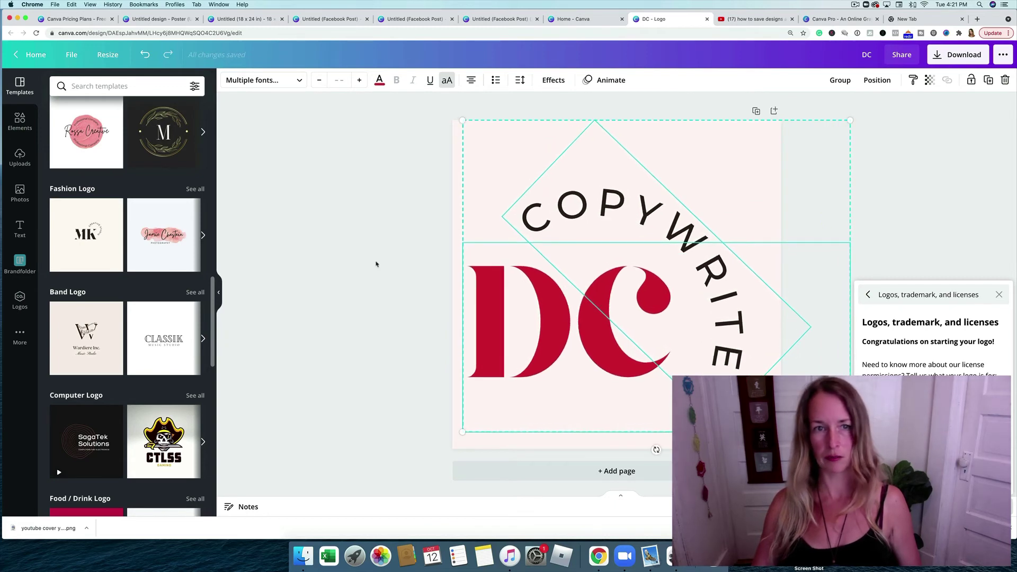
click(376, 264)
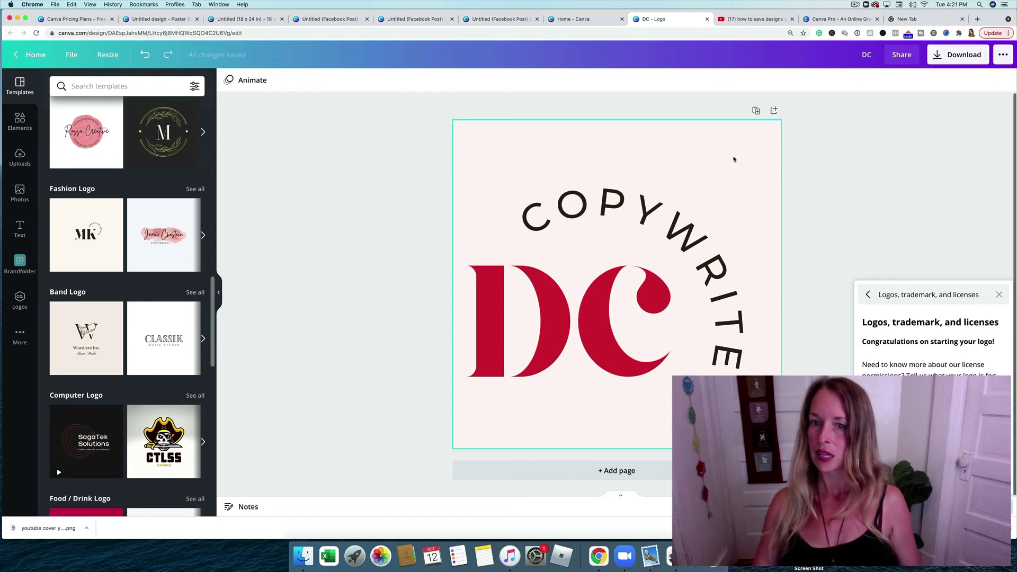
Select the page background and view its colour choices without changing anything.
click(526, 154)
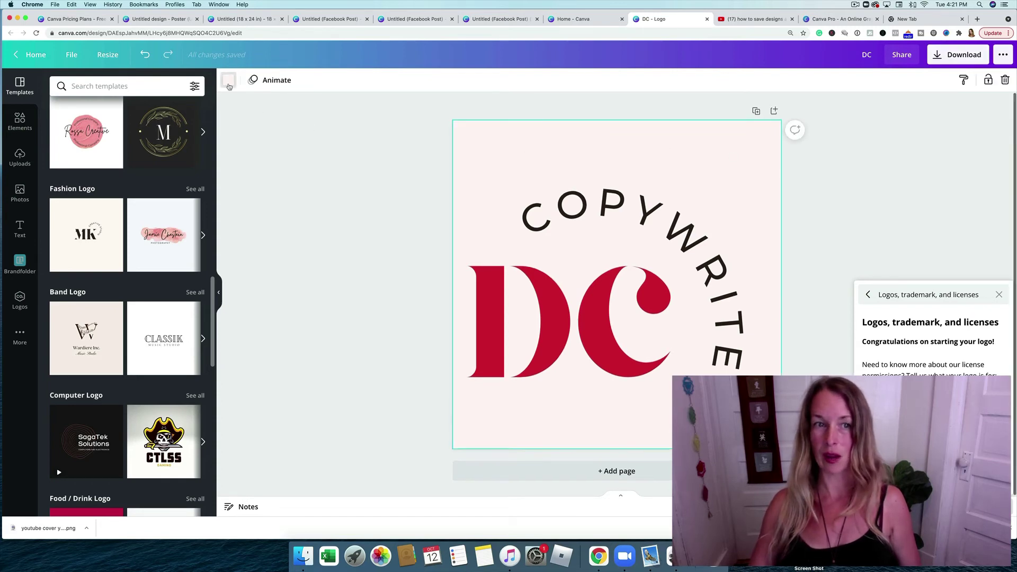
click(229, 83)
click(330, 130)
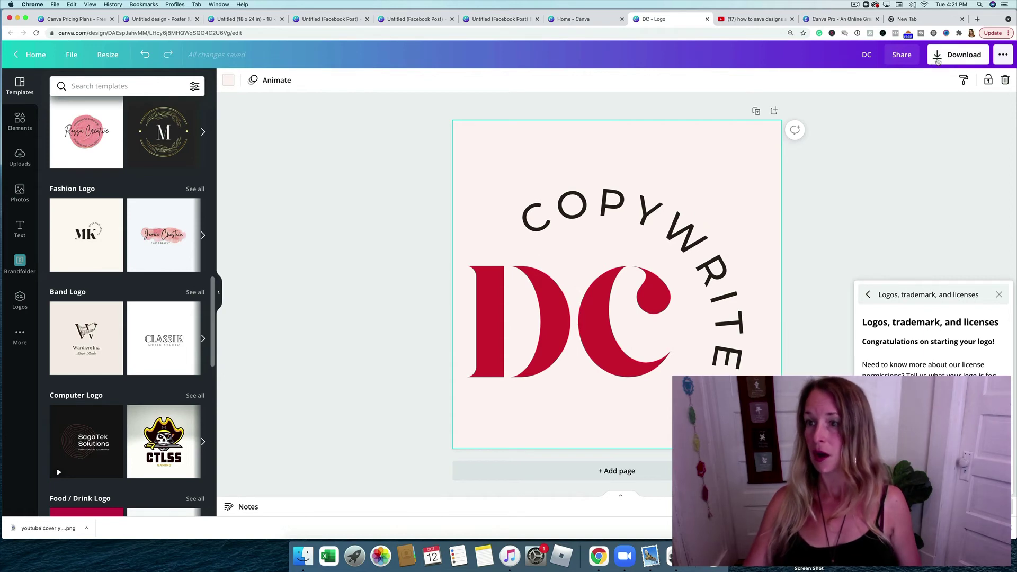
Download the logo as a transparent-background PNG, DC (1).png, and open the saved file.
click(937, 62)
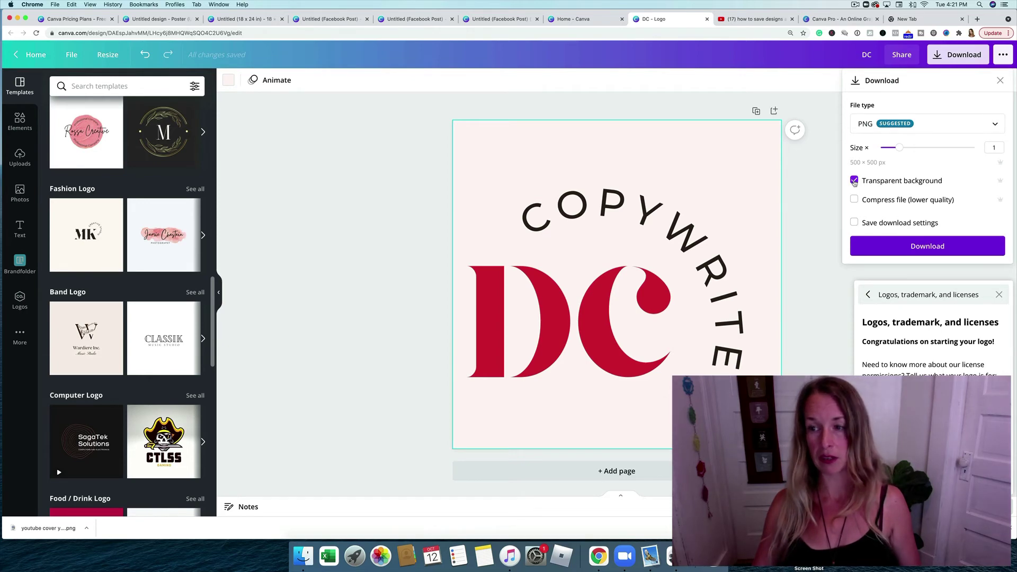
click(938, 249)
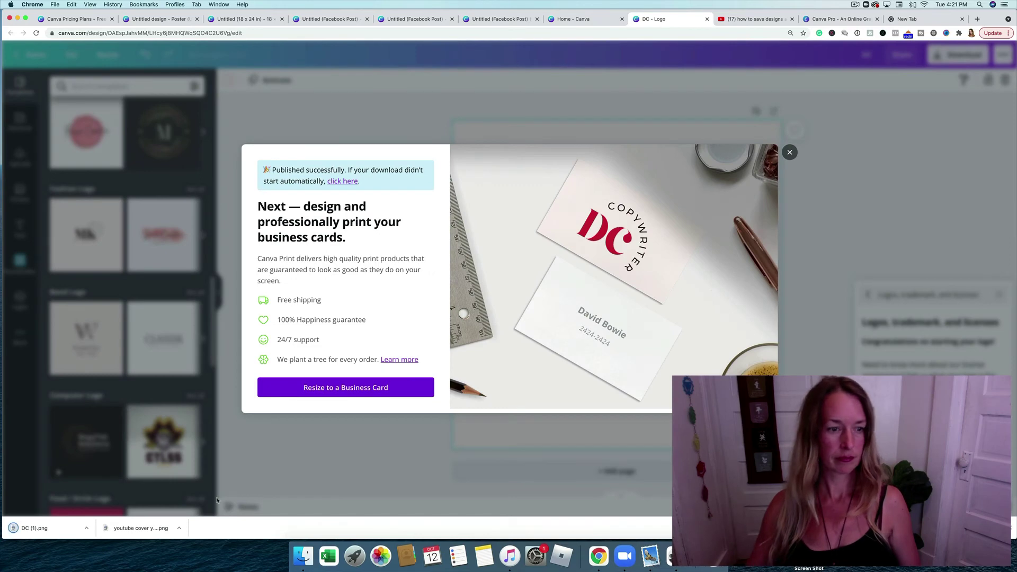
click(48, 528)
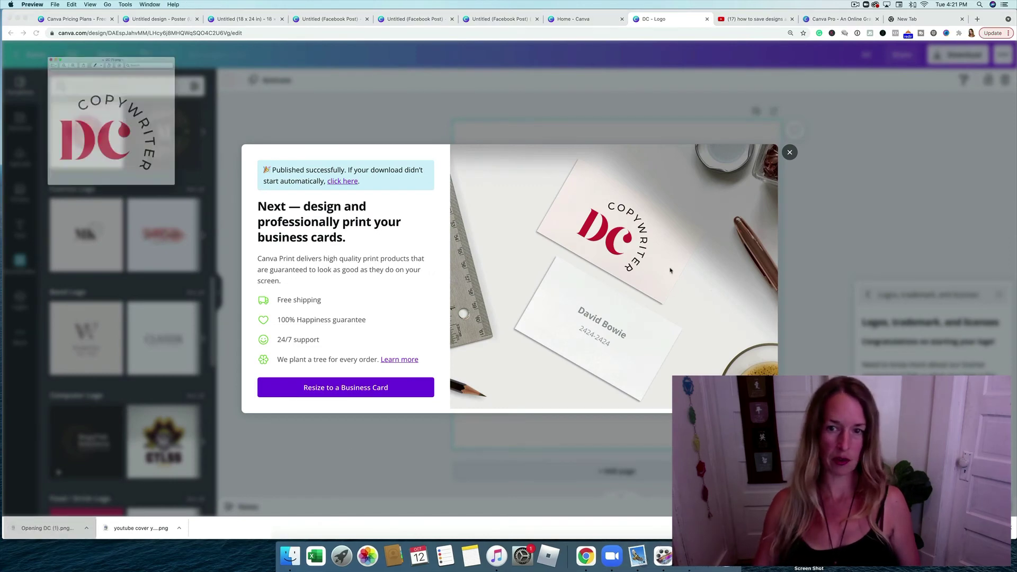
drag(168, 11, 681, 136)
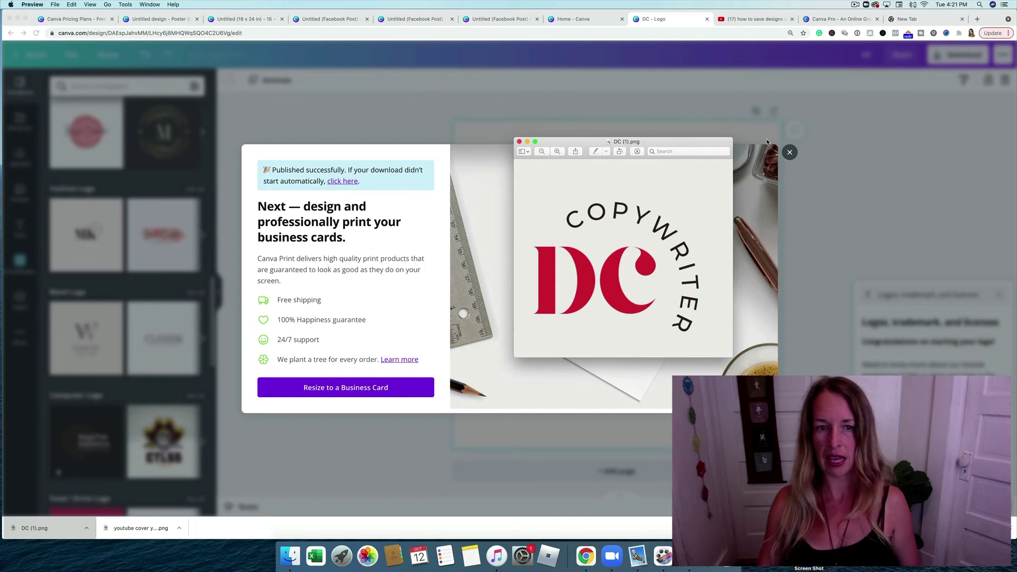
click(799, 153)
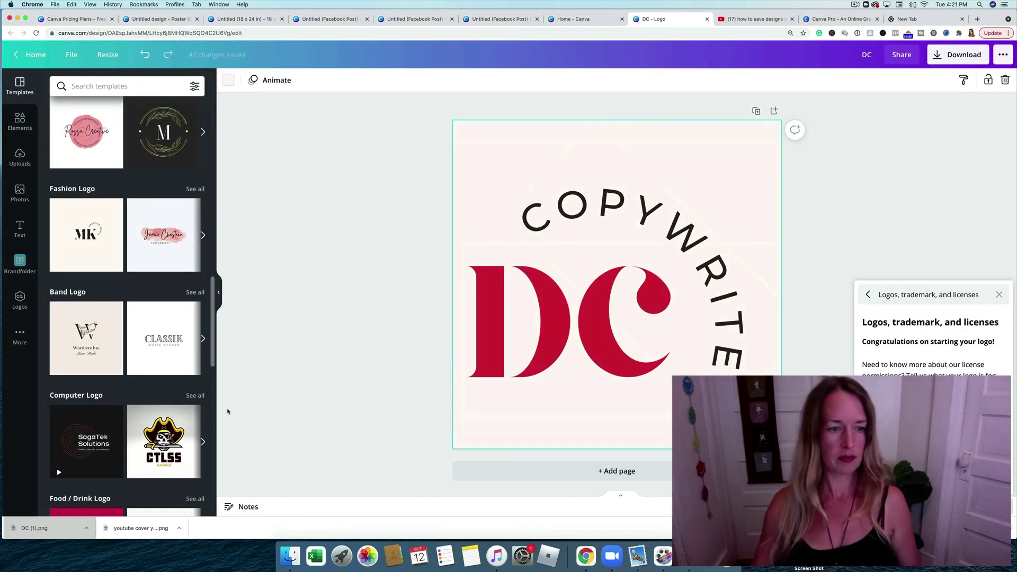
Reopen DC (1).png in Preview and resize and reposition its window.
click(44, 531)
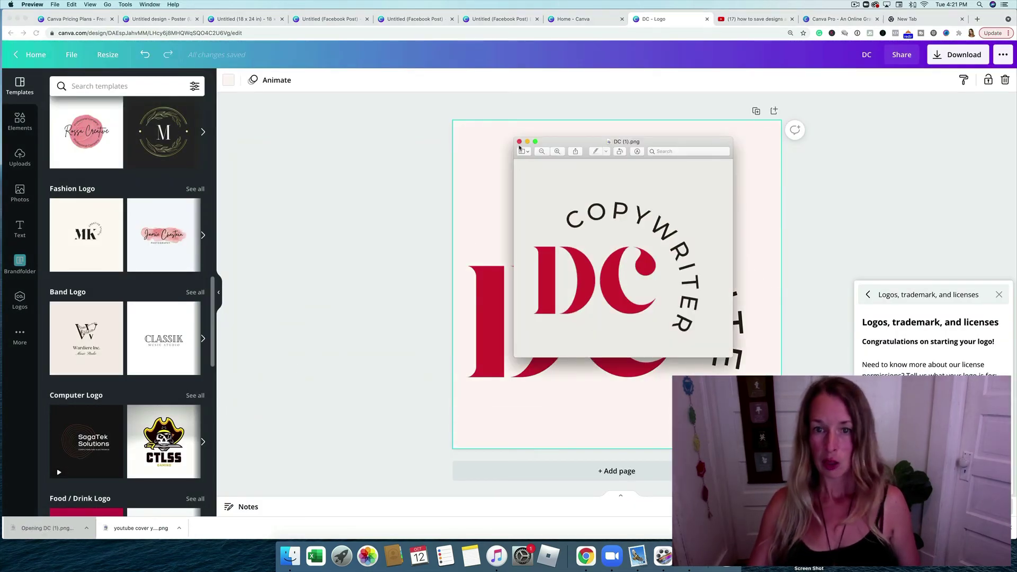
drag(513, 138, 287, 118)
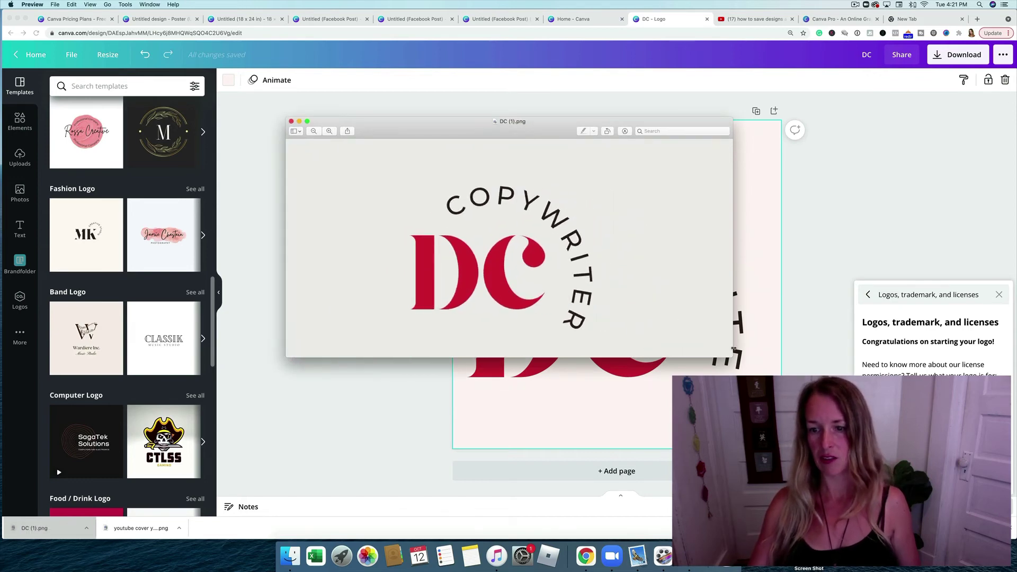
drag(733, 349, 846, 495)
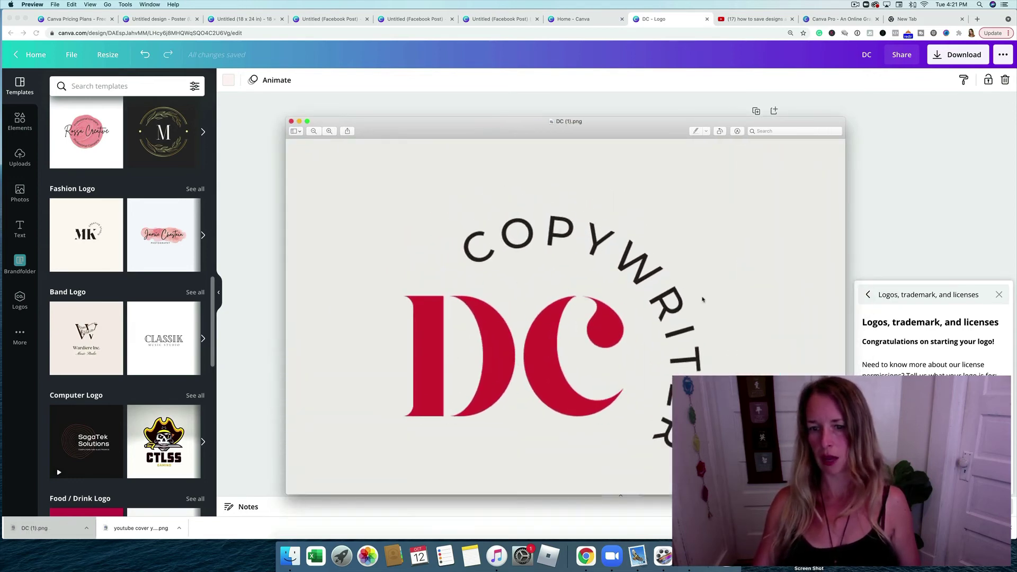
drag(285, 116, 538, 158)
drag(623, 171, 369, 67)
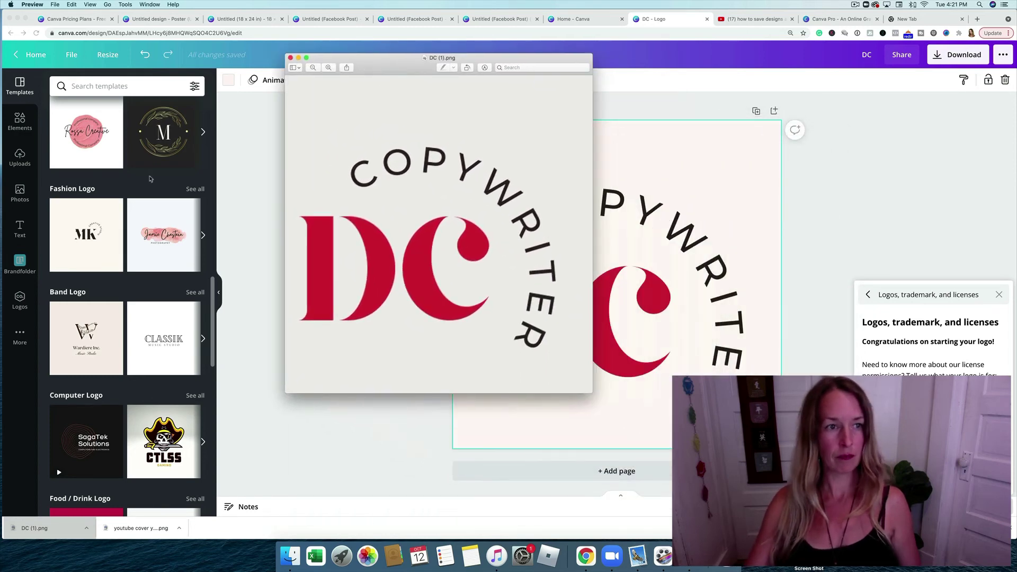
Upload DC (1).png from the Downloads folder into Canva's Uploads.
click(17, 158)
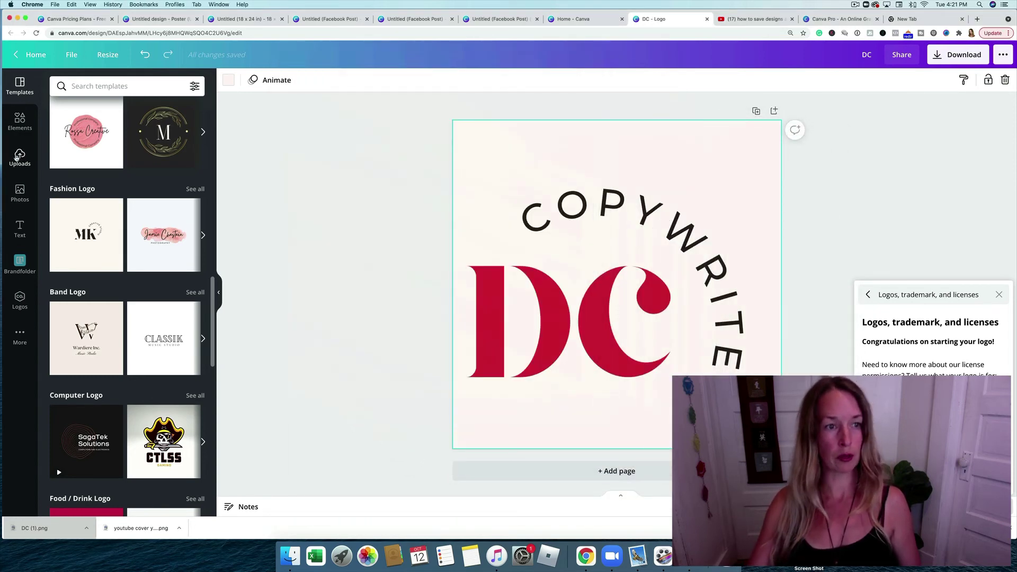
click(18, 159)
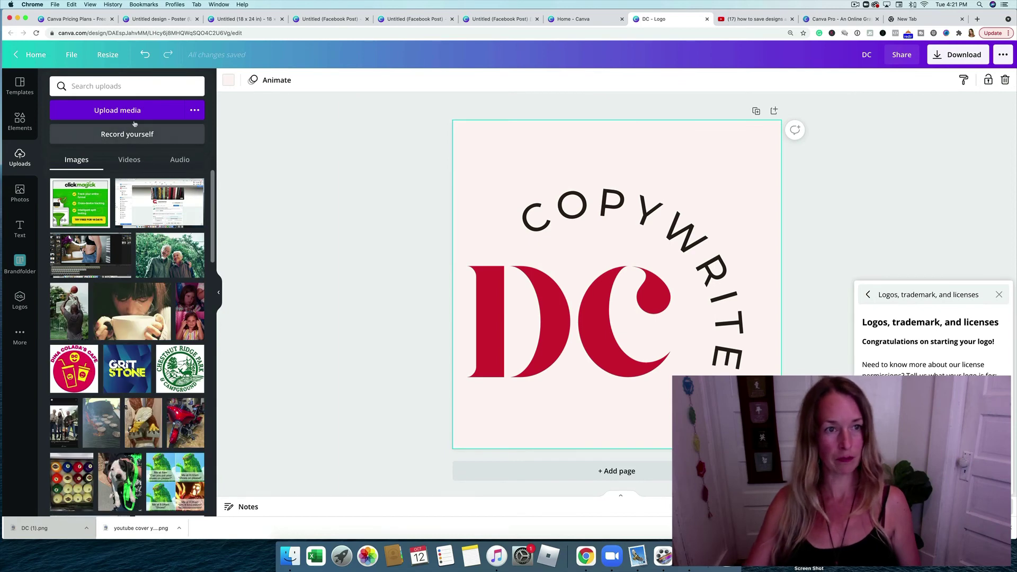
click(148, 111)
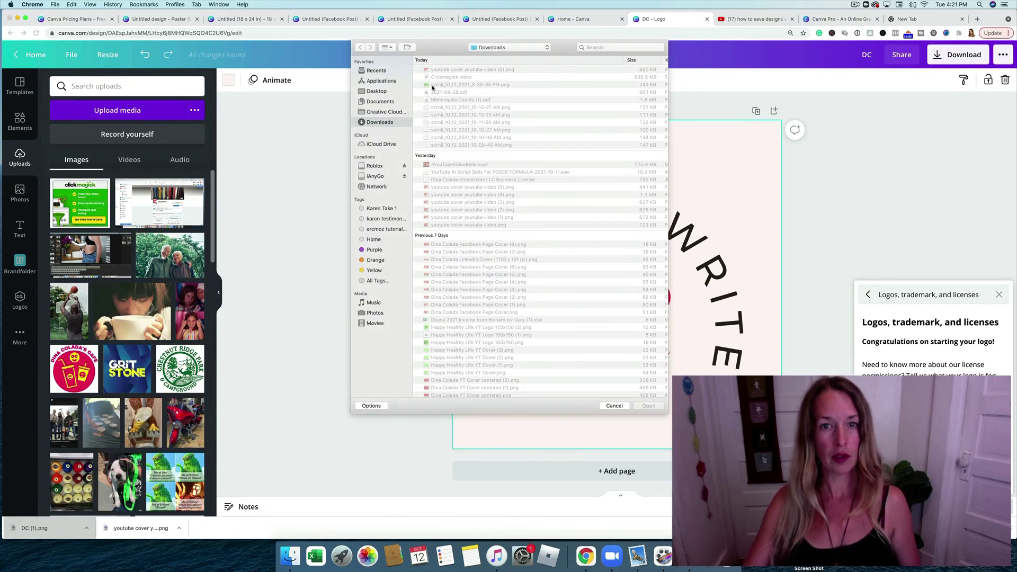
click(391, 48)
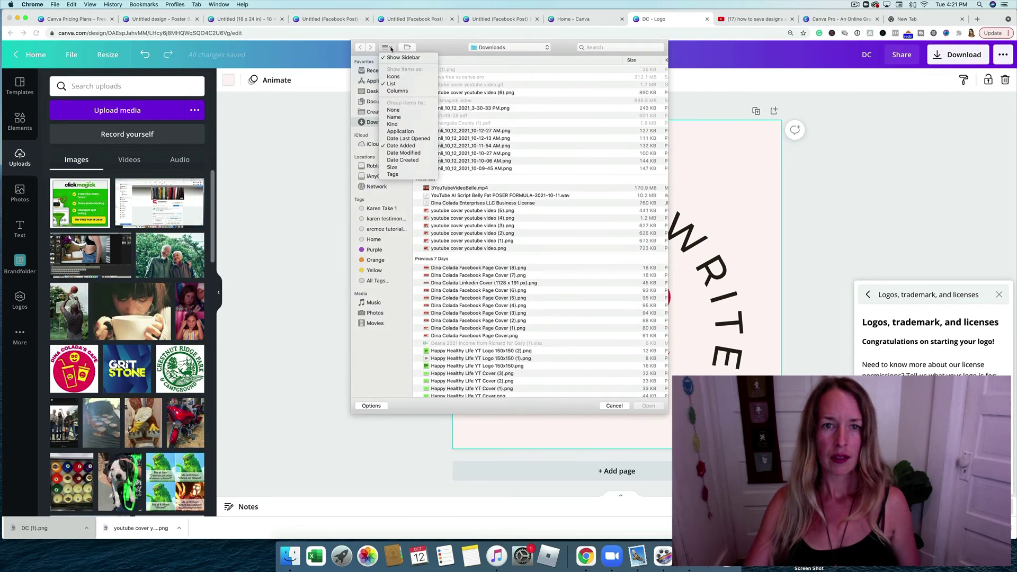
click(445, 71)
double_click(445, 69)
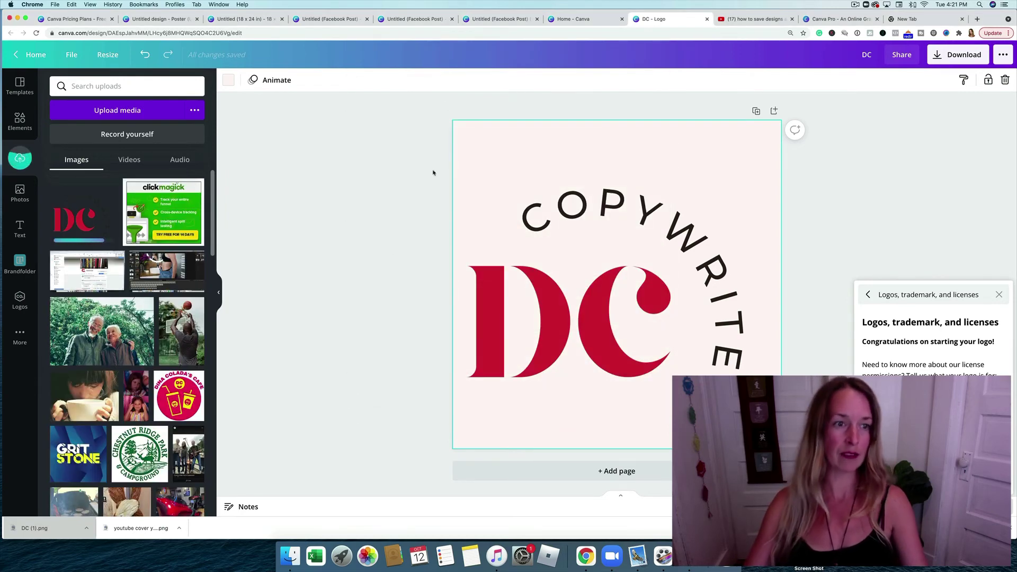
click(281, 201)
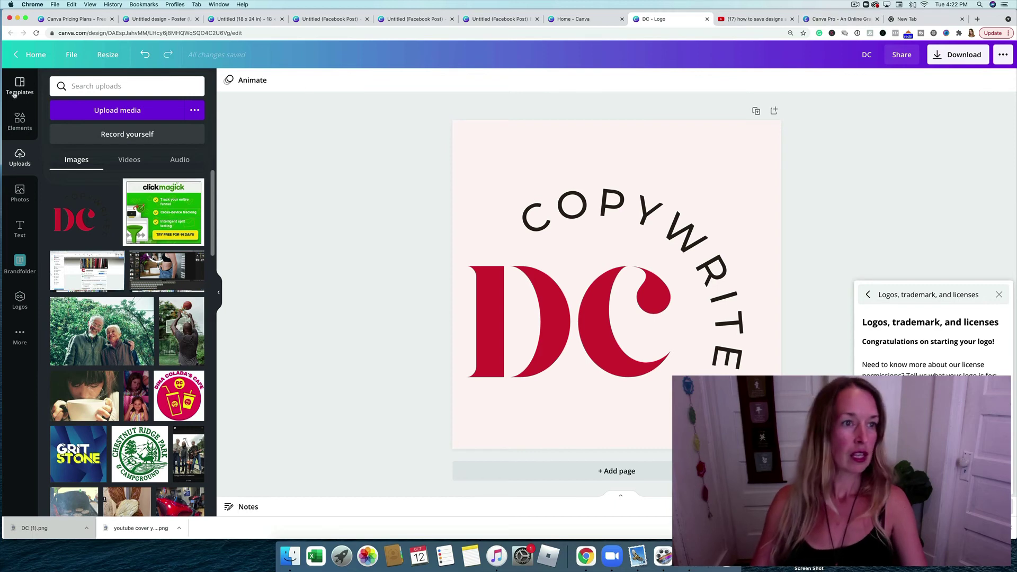
Create a new Instagram Post and apply the brown Black Lives Matter template.
click(31, 59)
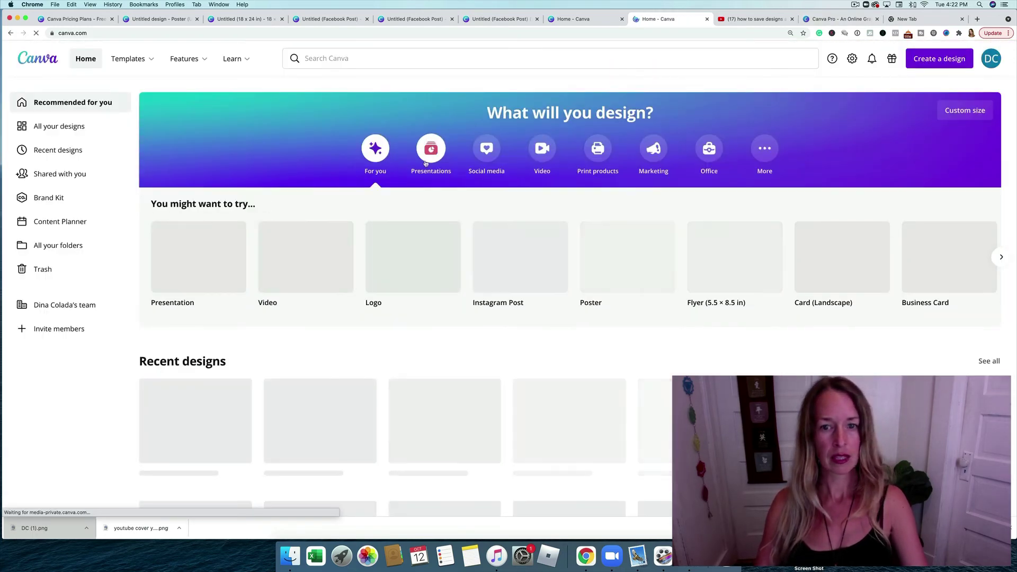
click(522, 261)
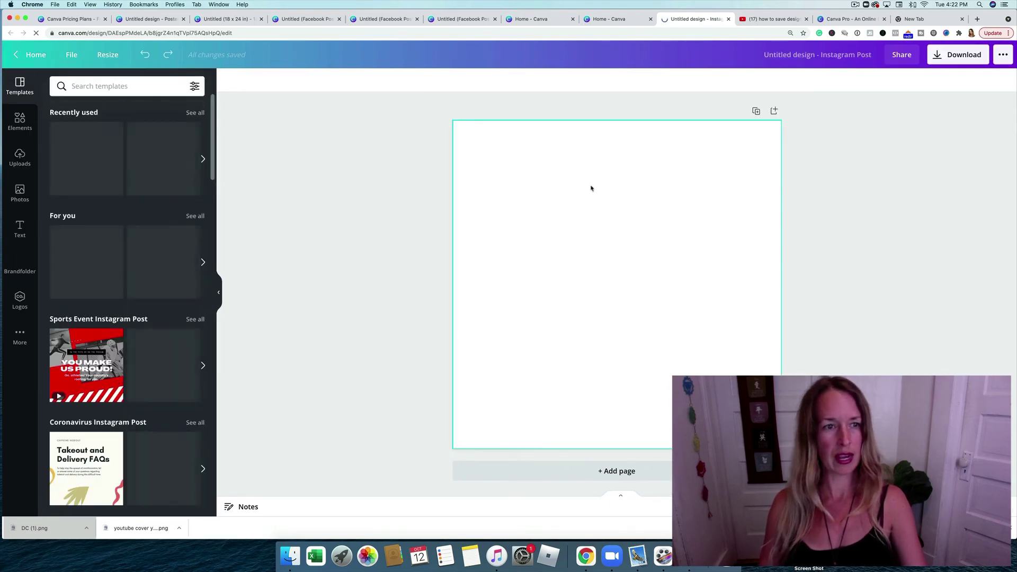
scroll(96, 246, down, 10)
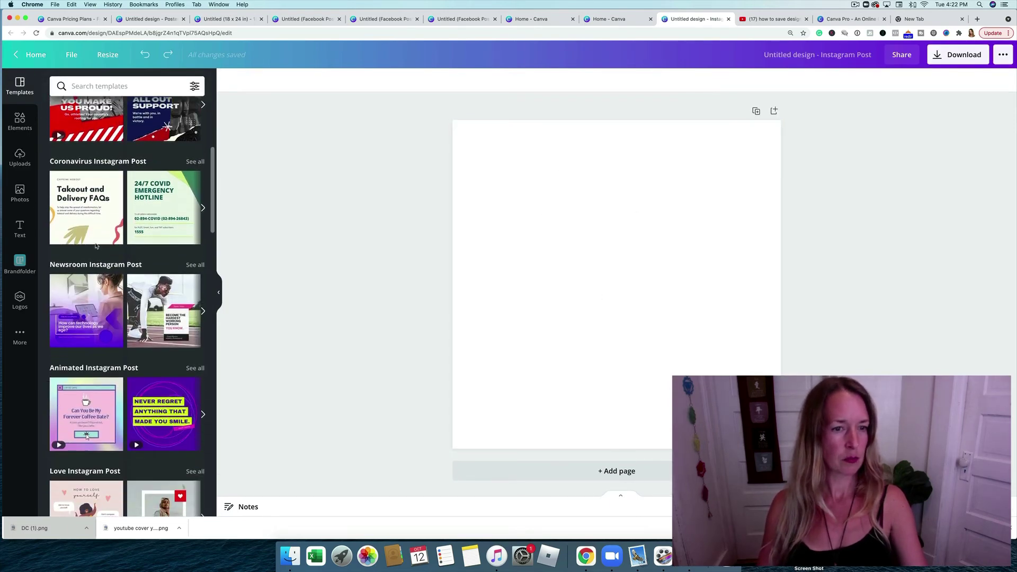
scroll(96, 246, down, 1)
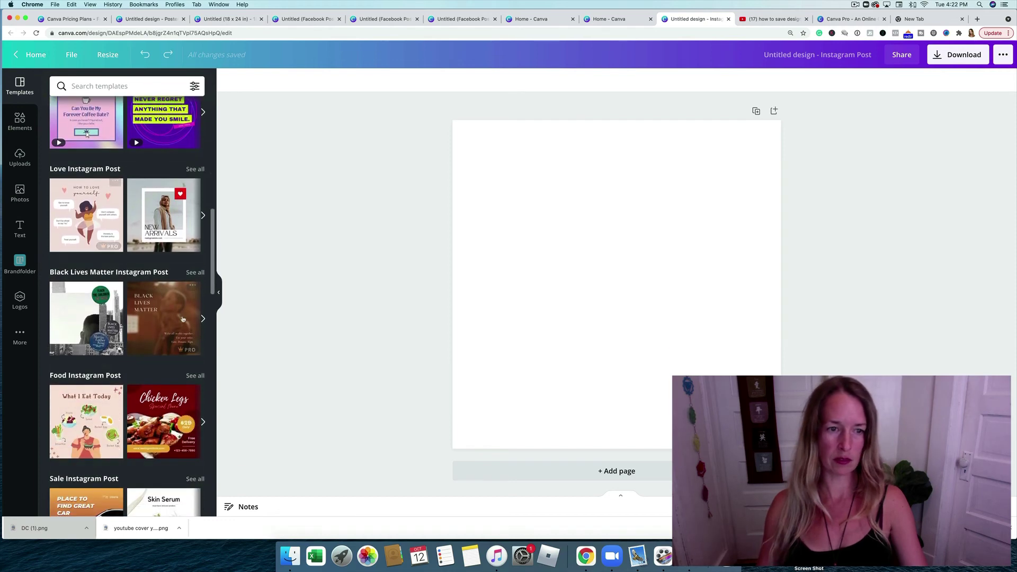
click(169, 318)
Add the DC logo, shrink it into the lower-left corner, and move the caption up beside the title.
click(537, 167)
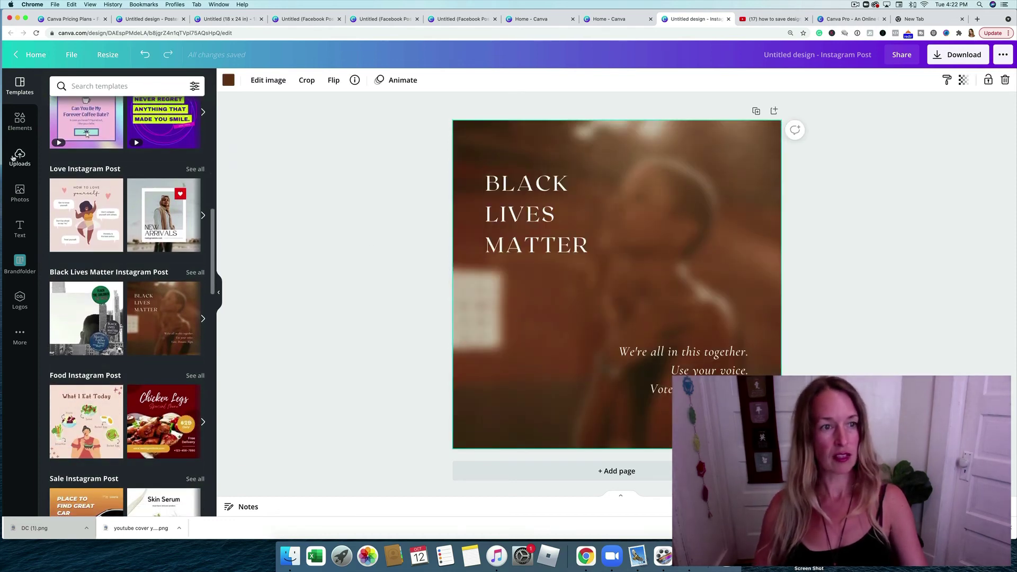
click(20, 157)
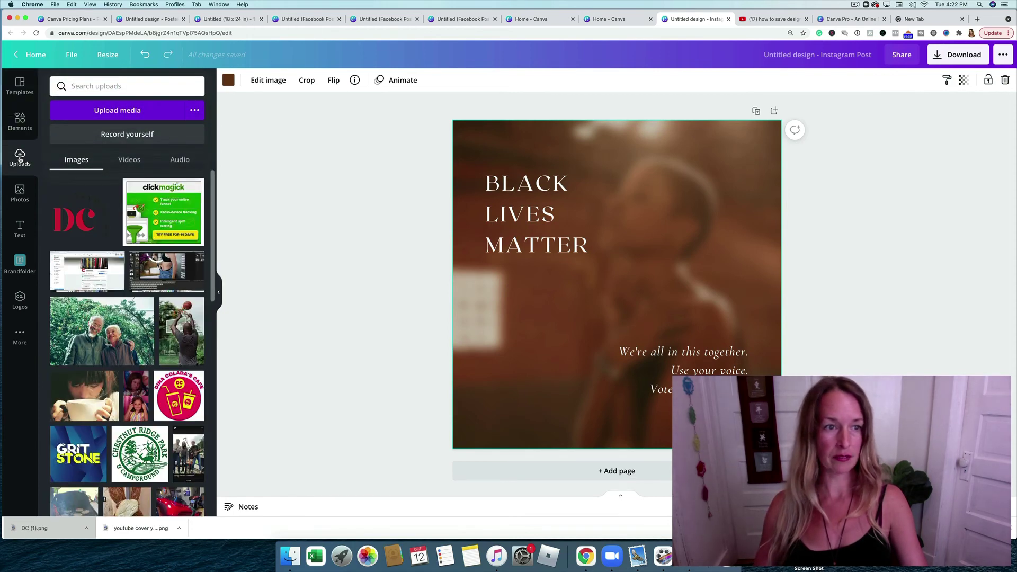
click(73, 218)
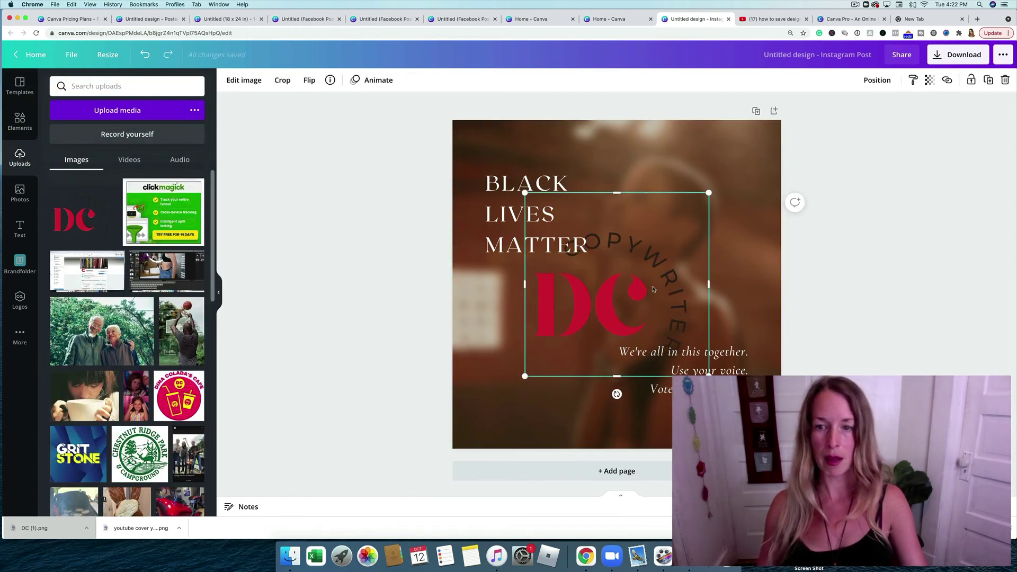
drag(526, 375, 625, 279)
click(577, 247)
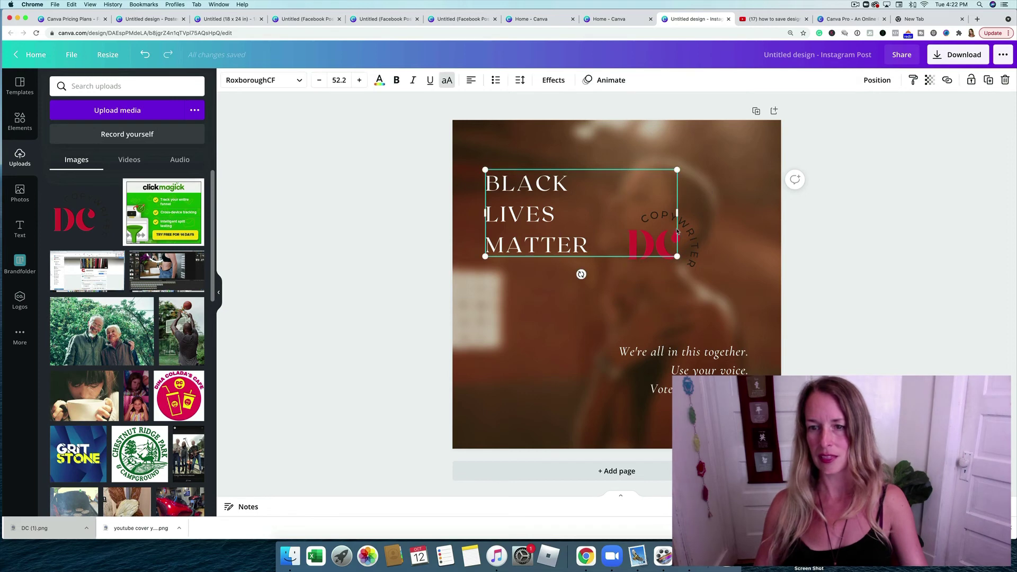
drag(665, 238, 534, 379)
drag(736, 357, 742, 207)
drag(574, 387, 529, 383)
click(399, 345)
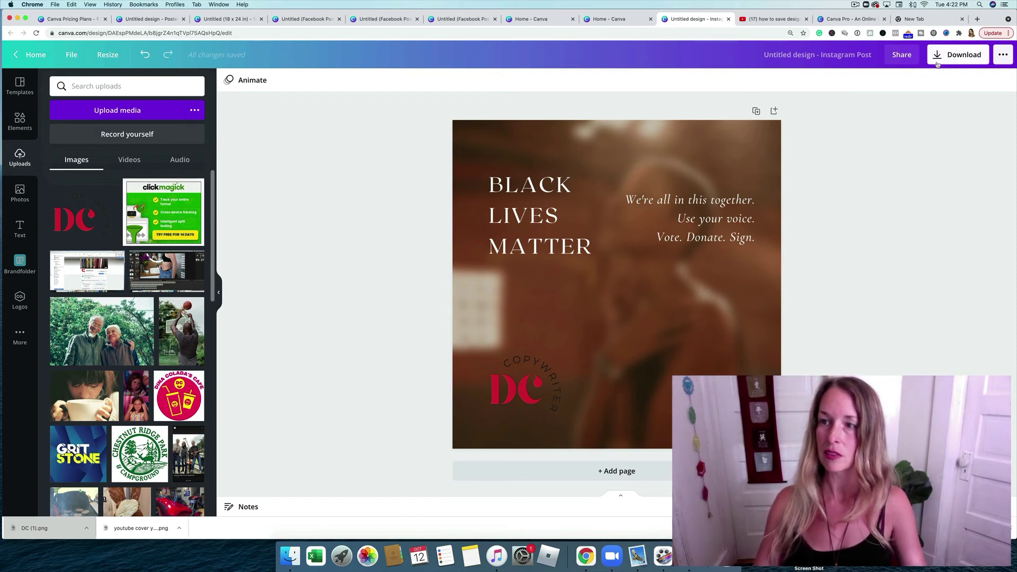
Set up a PNG download with Transparent background and Compress file (lower quality) enabled.
click(958, 54)
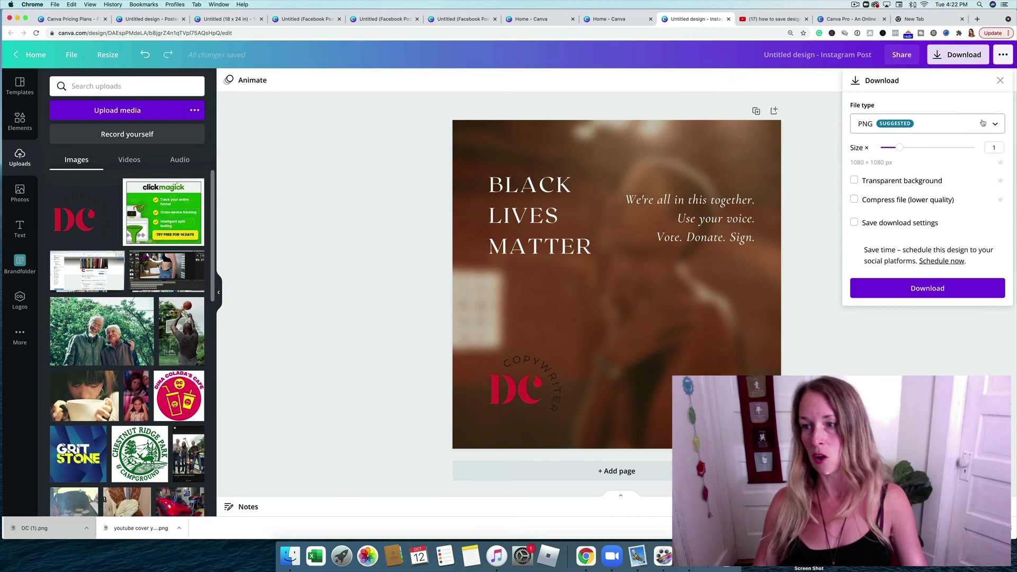
click(855, 180)
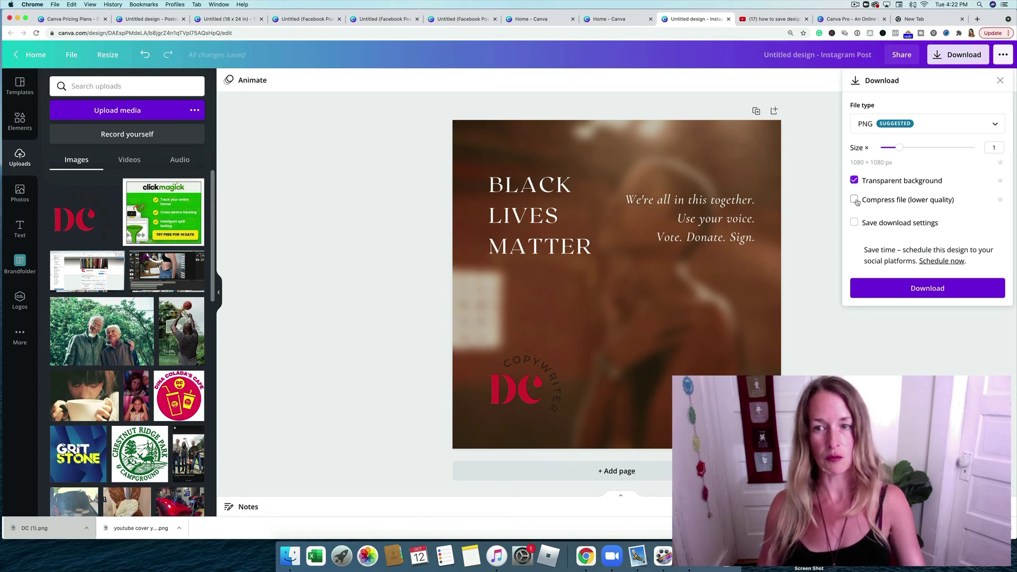
click(855, 200)
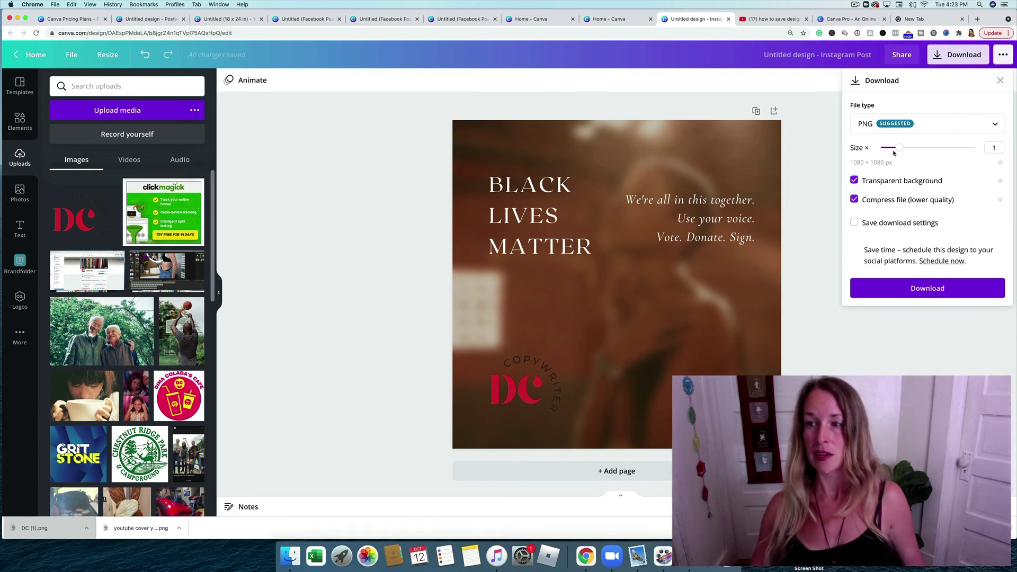
Try export sizes between 0.5x and 3x, then download the post as a PNG.
drag(899, 147, 974, 149)
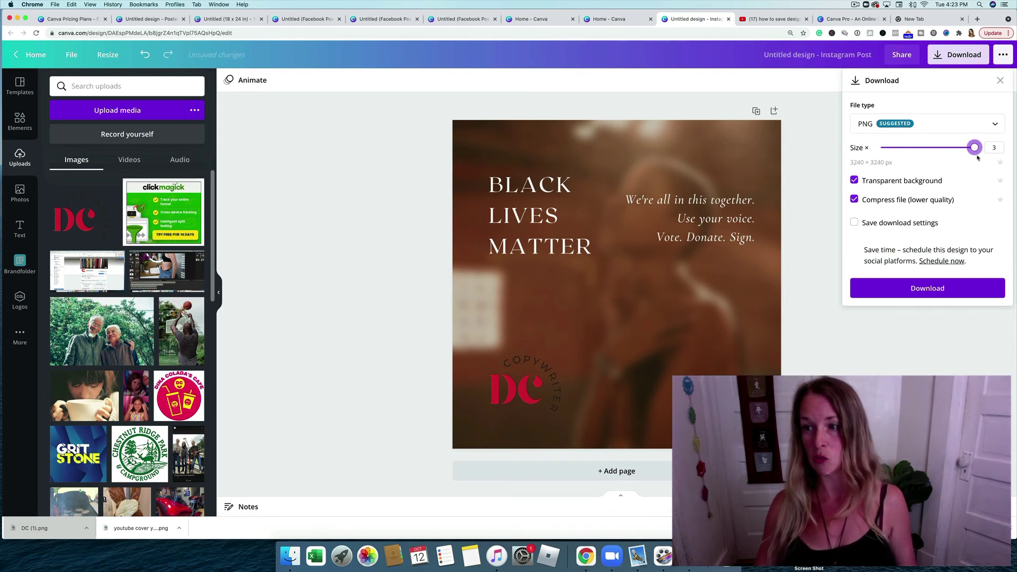
drag(975, 148, 911, 151)
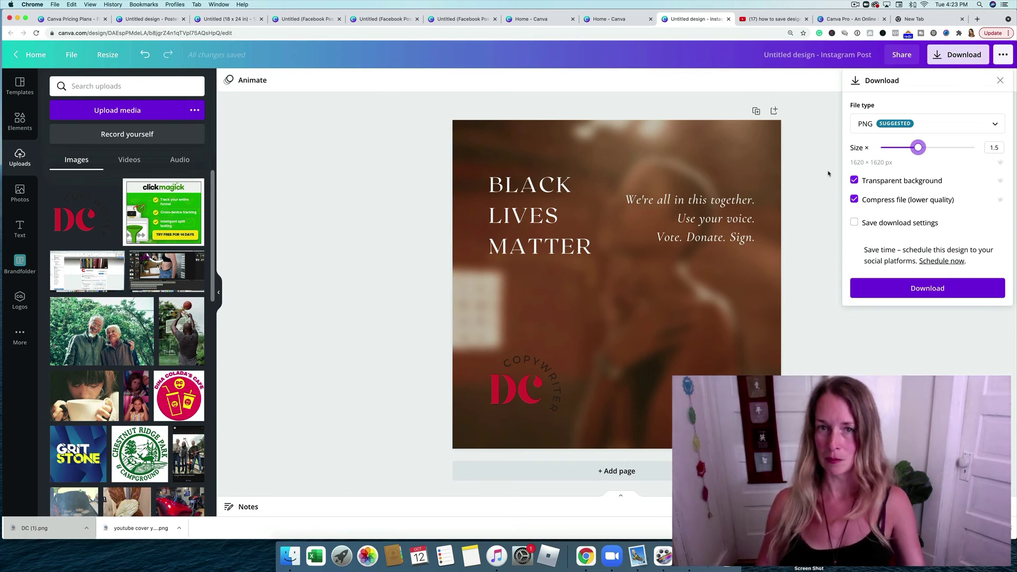
click(854, 223)
click(854, 224)
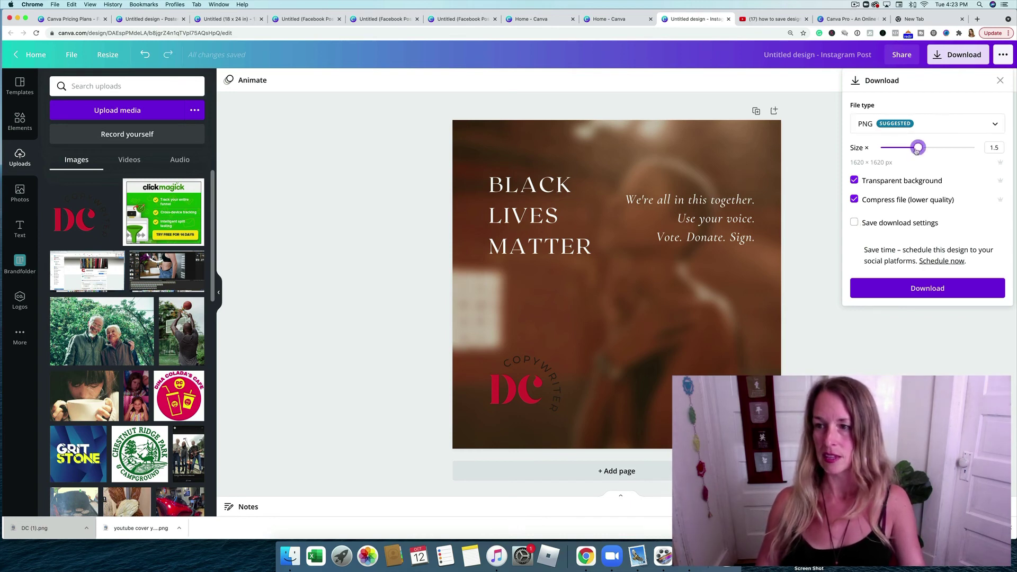
drag(918, 148, 872, 151)
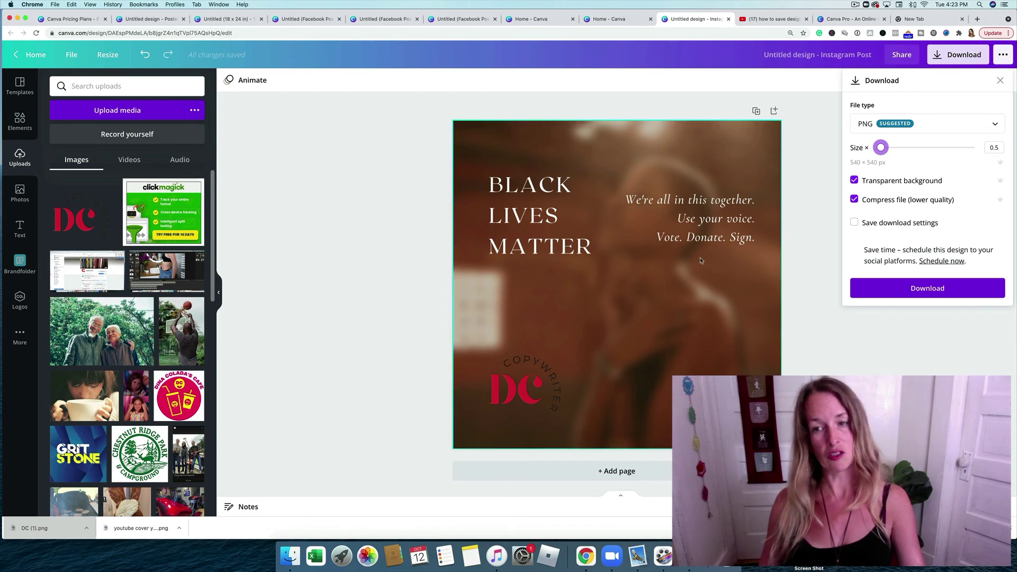
drag(881, 149, 982, 150)
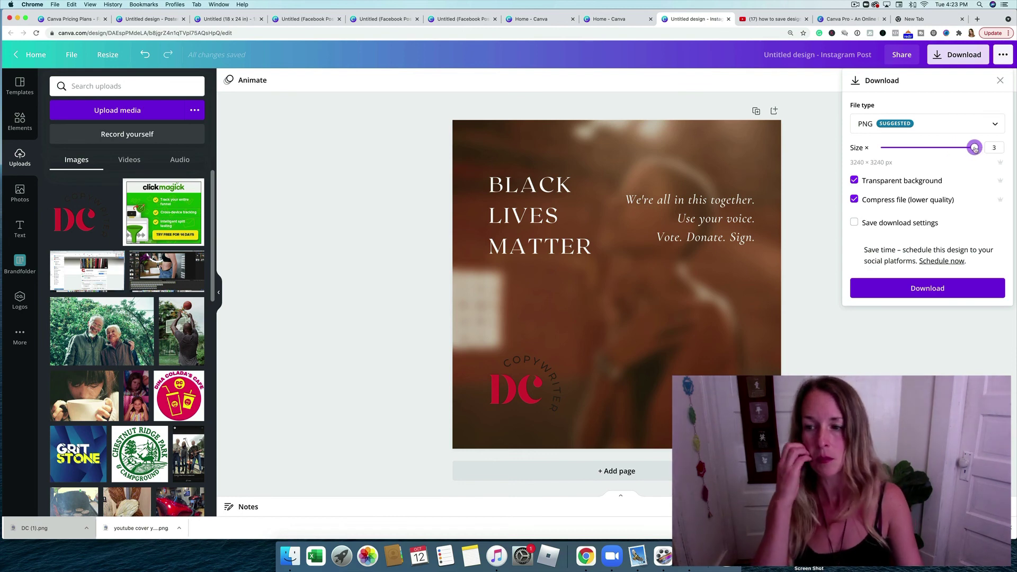
click(906, 290)
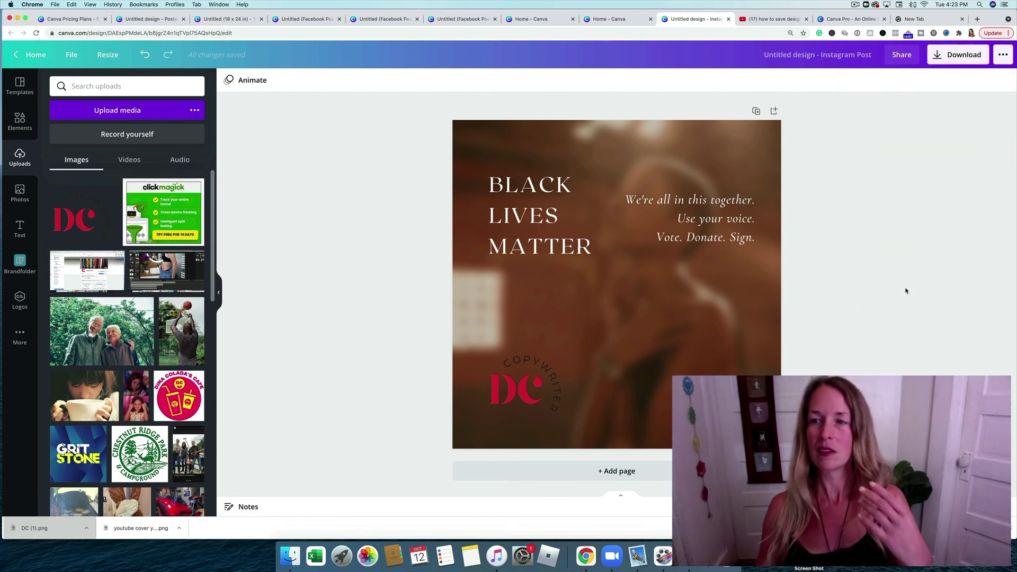
Share the Black Lives Matter post with the team as Can view.
click(894, 60)
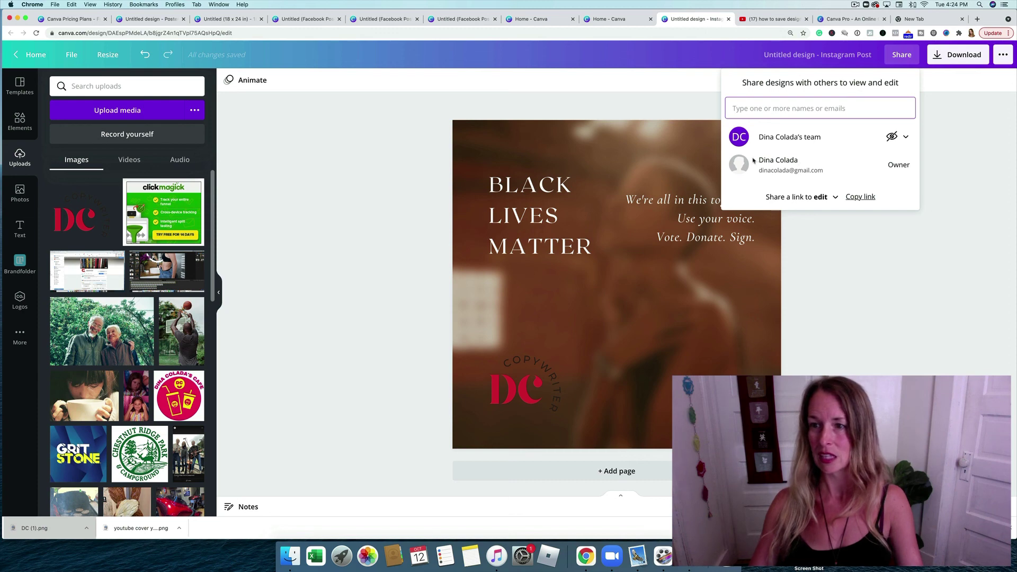
click(906, 138)
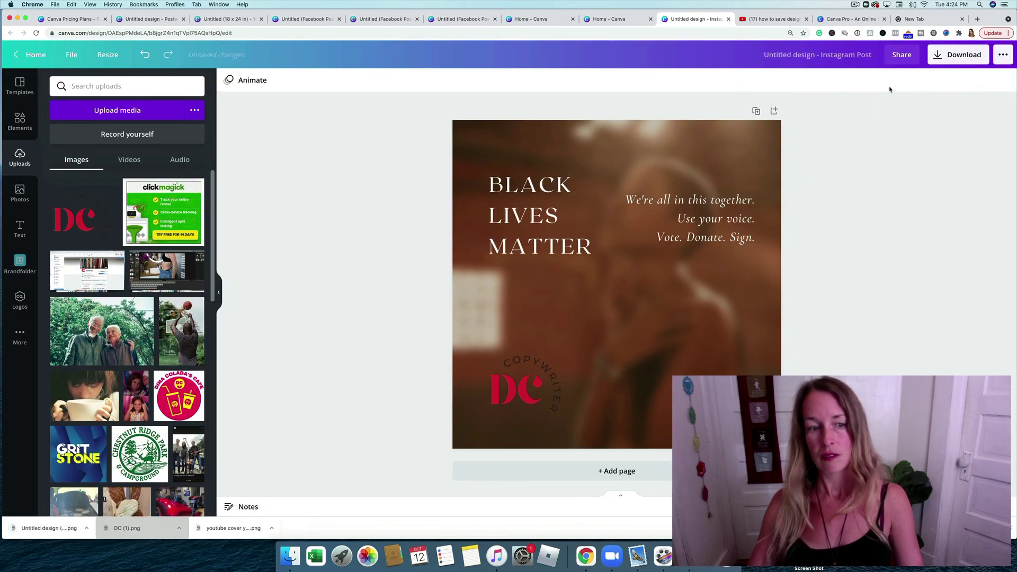
click(900, 56)
click(903, 137)
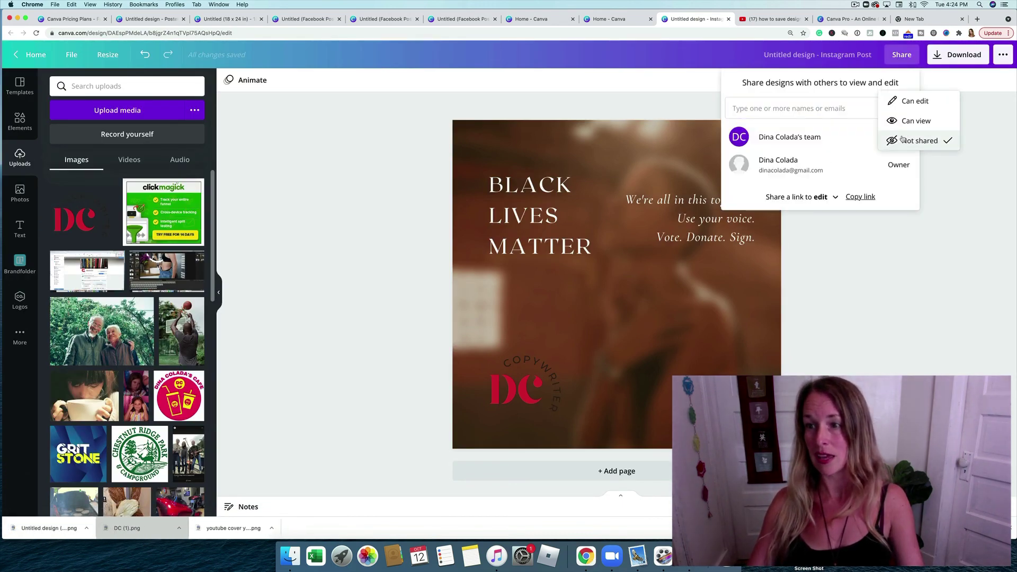
click(908, 121)
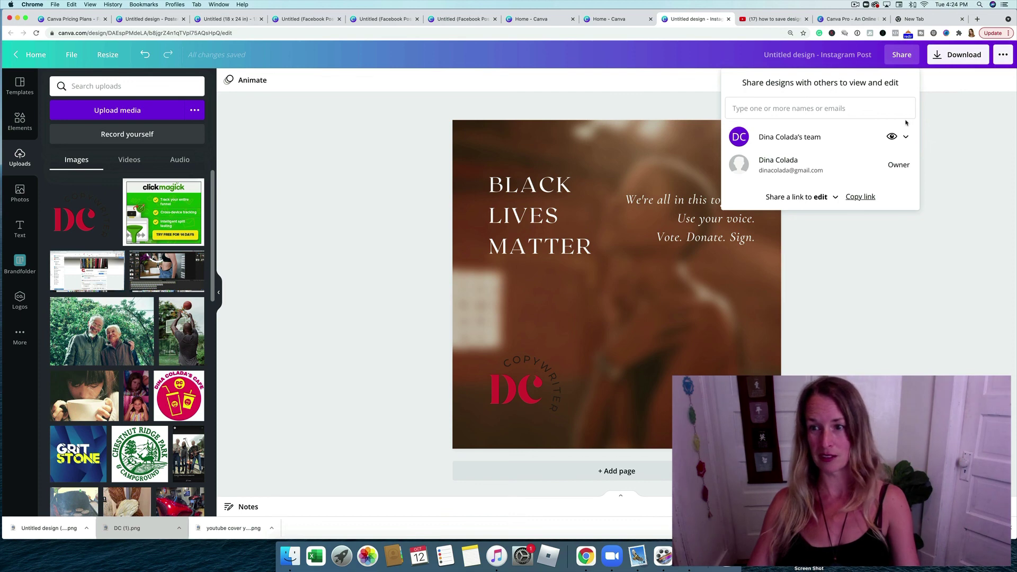
click(938, 159)
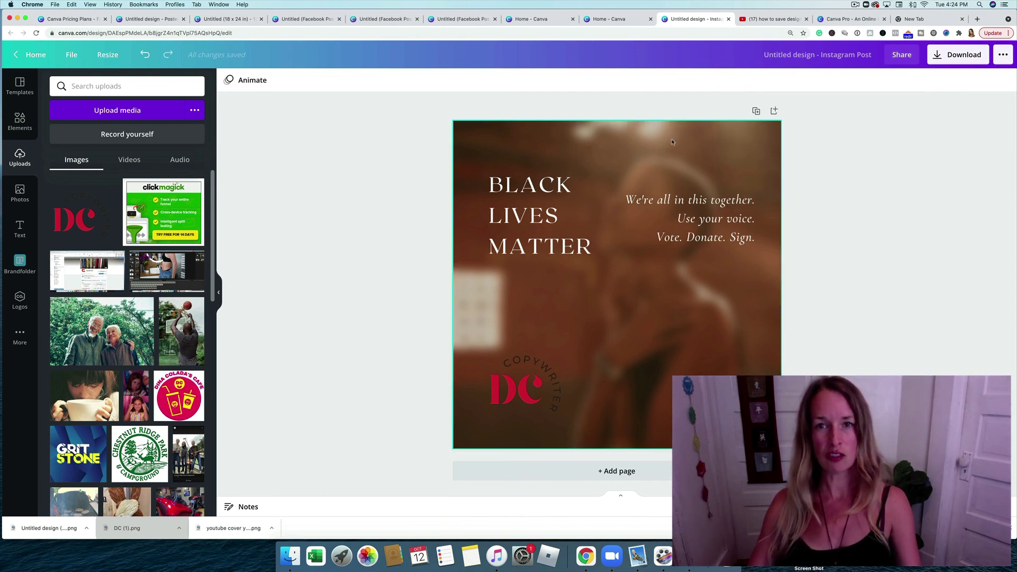